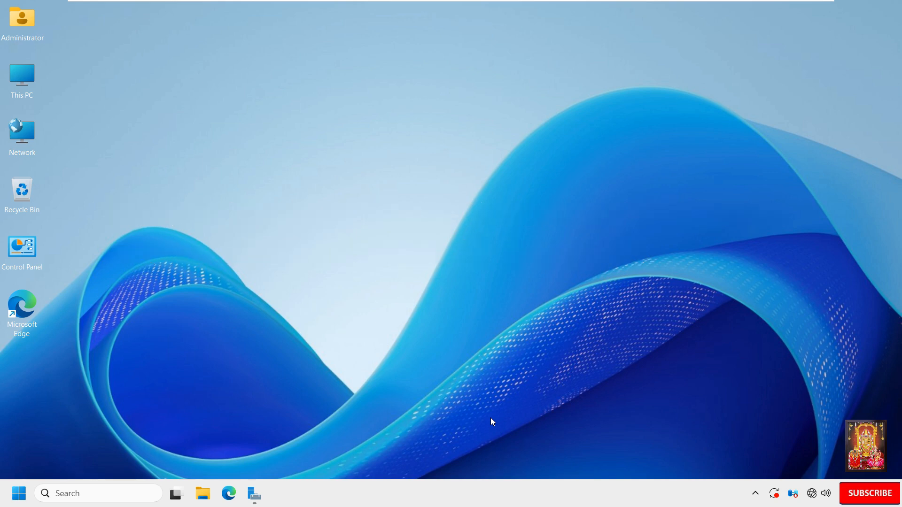
Step: Restore Server Manager and show the Dashboard with the AD DS, DNS and File and Storage Services roles
{"action": "left_click", "coordinate": [255, 495]}
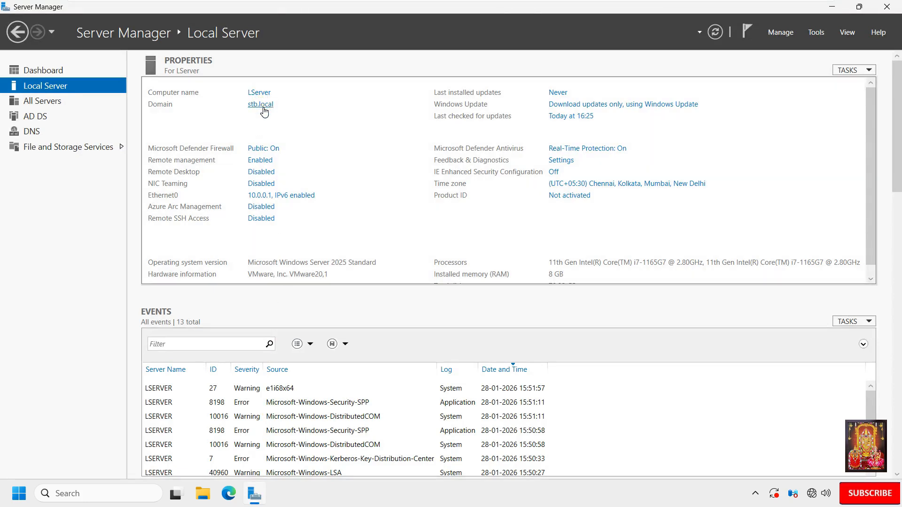
{"action": "left_click", "coordinate": [253, 198]}
{"action": "left_click", "coordinate": [52, 70]}
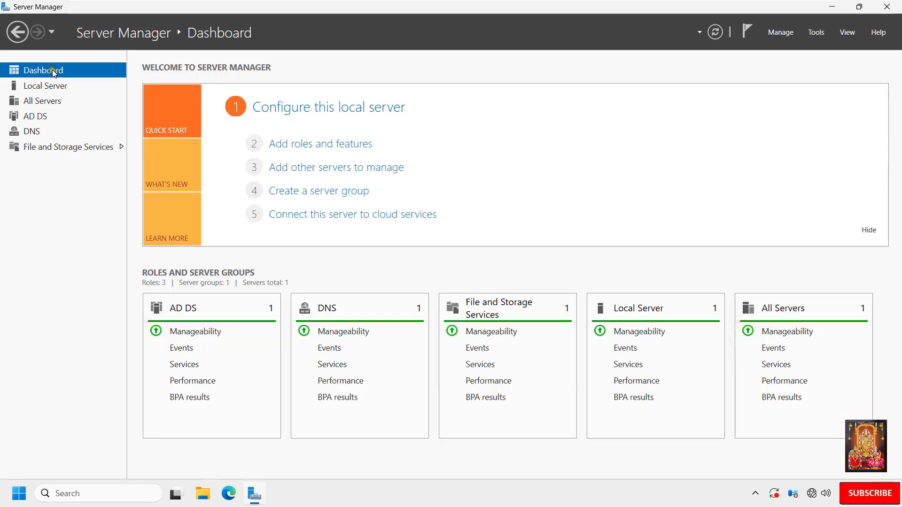
Step: Start the Add Roles and Features Wizard with role-based installation on the local server
{"action": "left_click", "coordinate": [333, 148]}
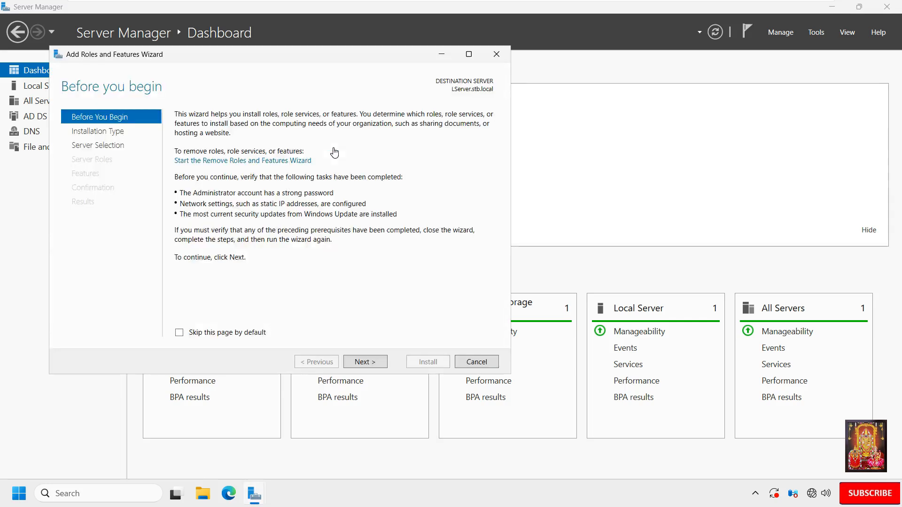
{"action": "left_click", "coordinate": [375, 294]}
{"action": "left_click", "coordinate": [369, 362]}
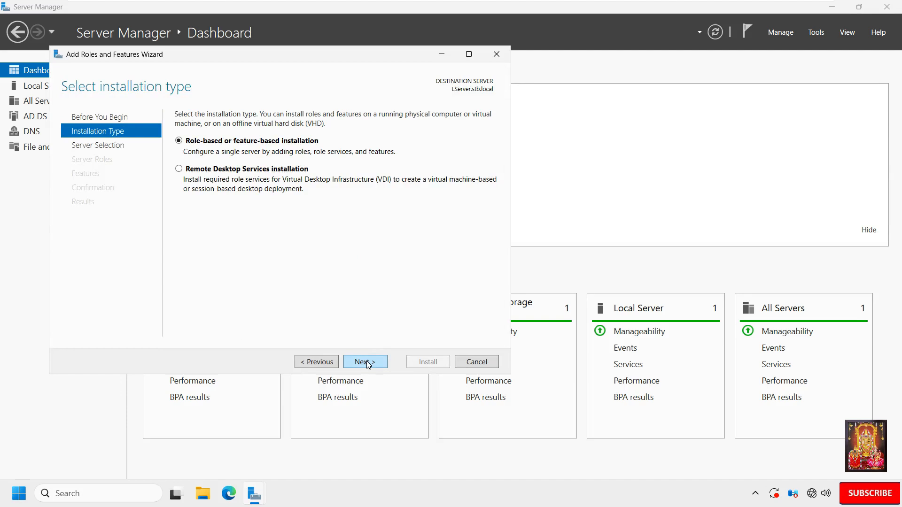
{"action": "left_click", "coordinate": [369, 364]}
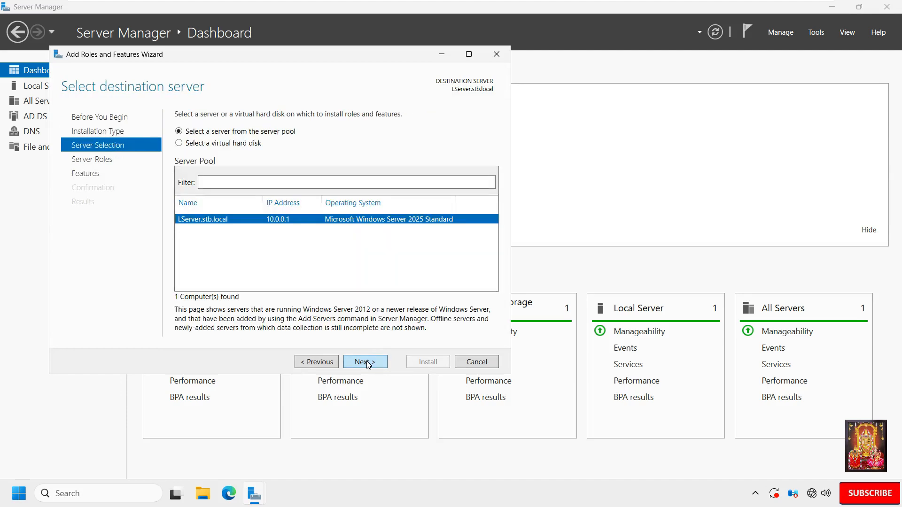
{"action": "left_click", "coordinate": [369, 363]}
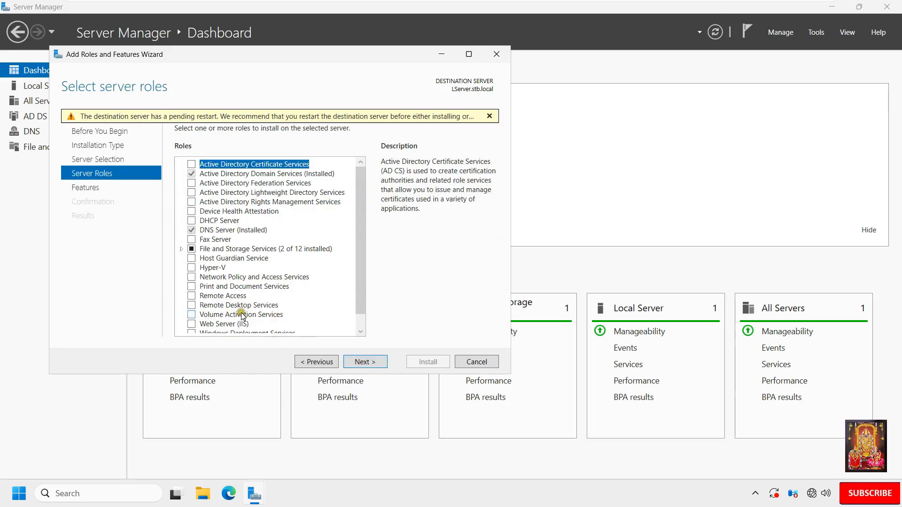
Step: Expand File and Storage Services > File and iSCSI Services and select Work Folders
{"action": "left_click", "coordinate": [181, 250]}
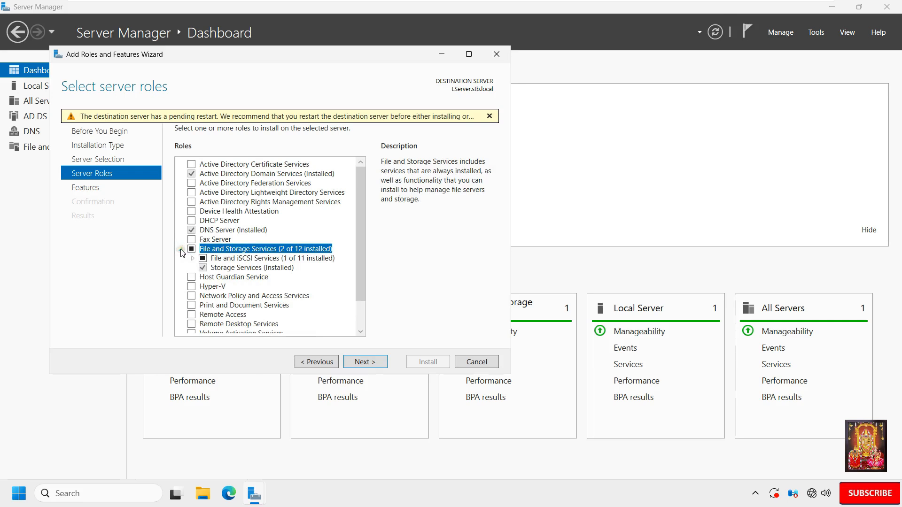
{"action": "left_click", "coordinate": [192, 258]}
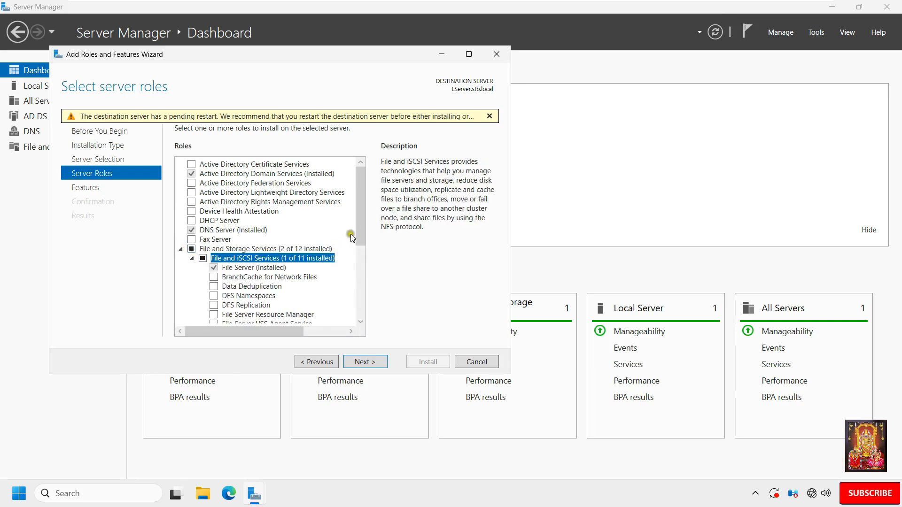
{"action": "left_click_drag", "start_coordinate": [362, 224], "coordinate": [365, 263]}
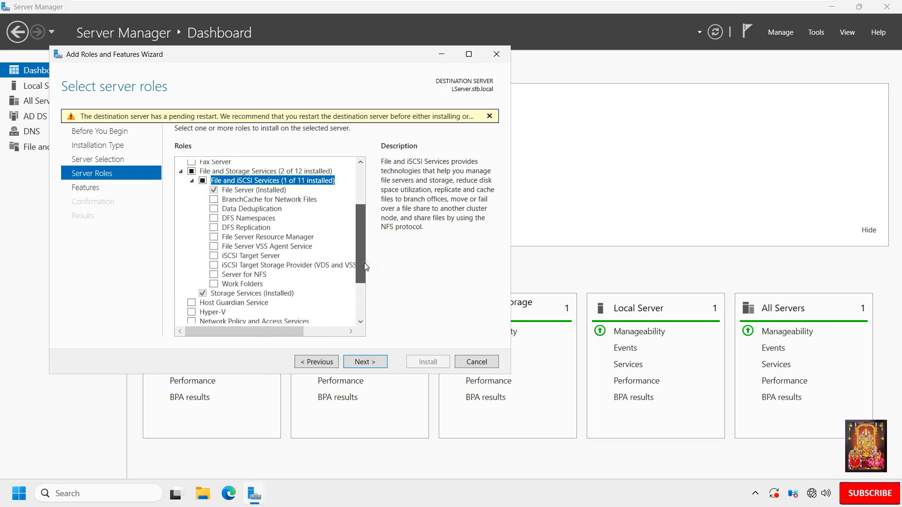
{"action": "left_click", "coordinate": [214, 285]}
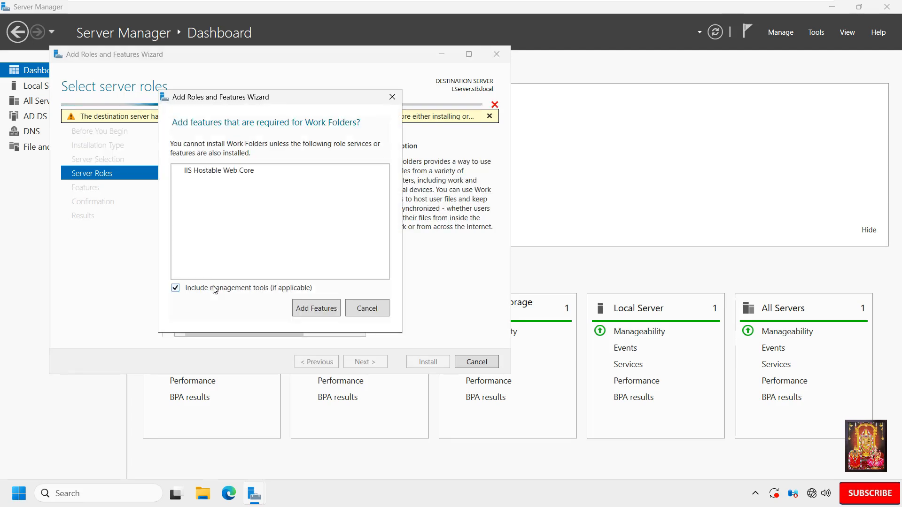
Step: Install Work Folders with IIS Hostable Web Core, allowing automatic restart, then close the wizard
{"action": "left_click", "coordinate": [313, 309]}
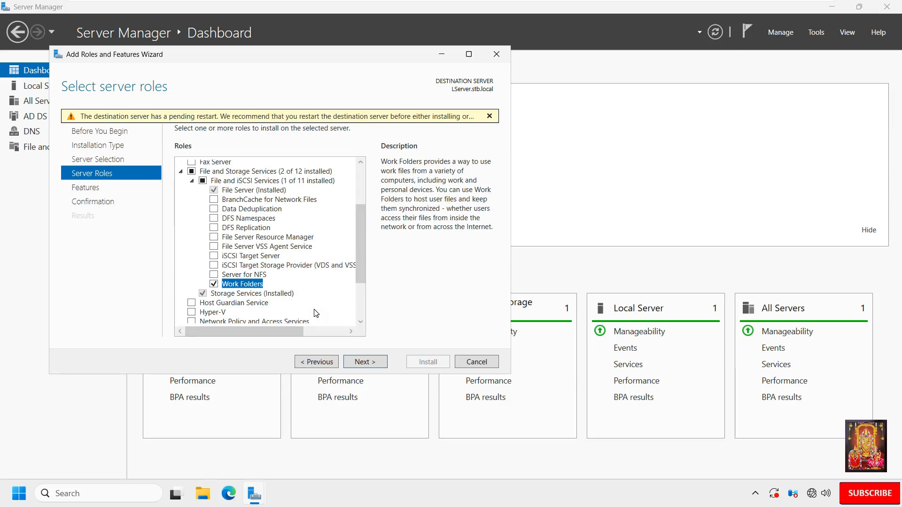
{"action": "left_click", "coordinate": [369, 362]}
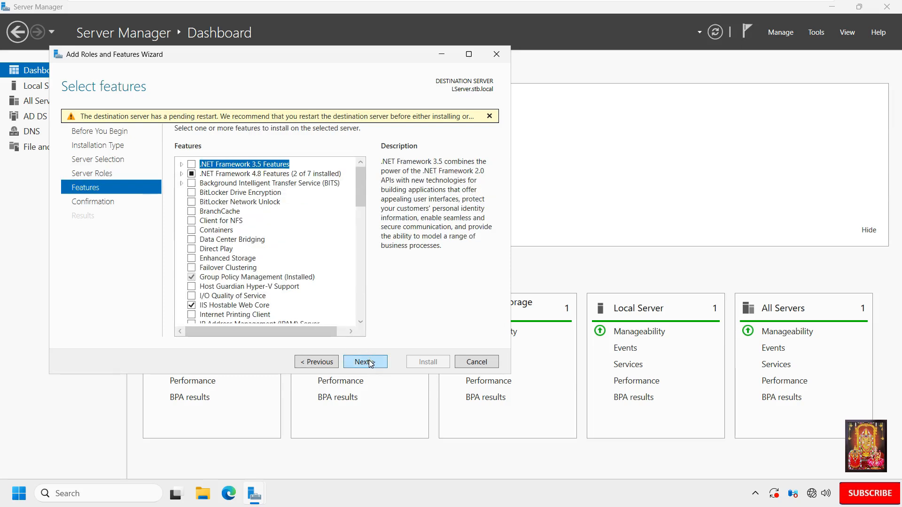
{"action": "left_click", "coordinate": [368, 362]}
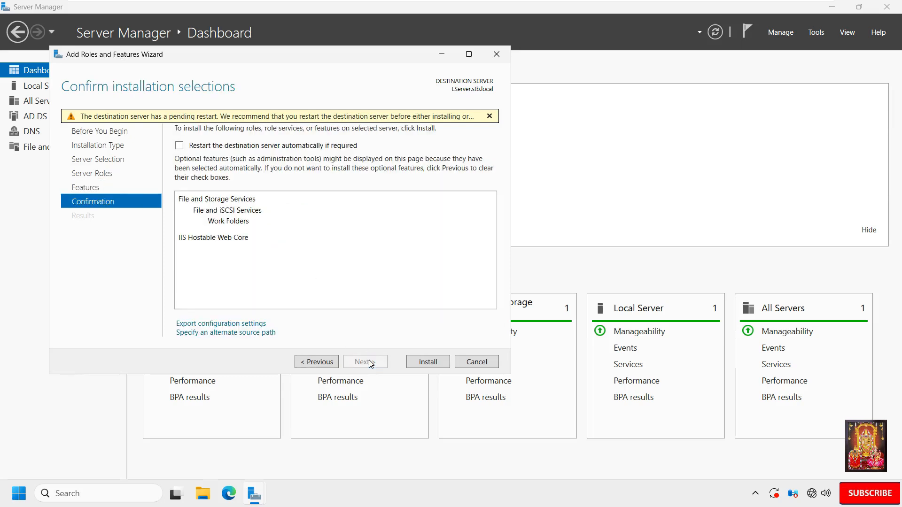
{"action": "left_click", "coordinate": [178, 148]}
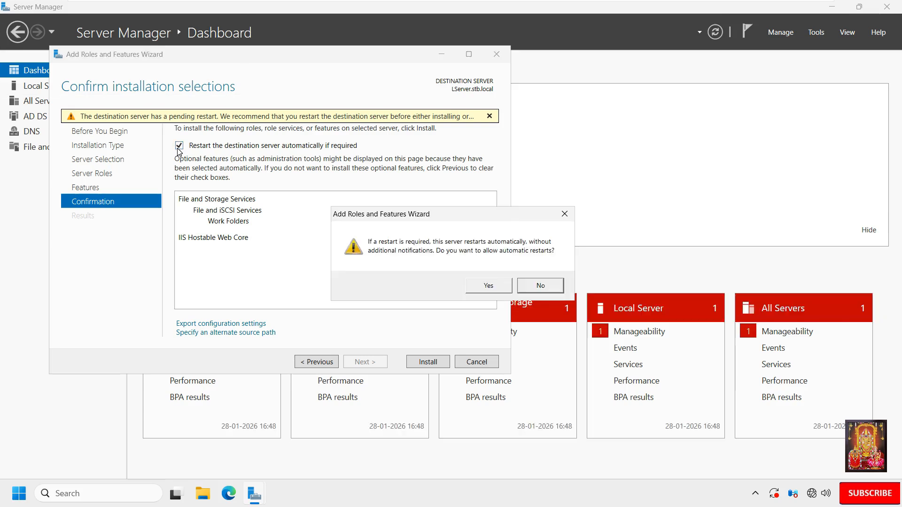
{"action": "left_click", "coordinate": [488, 287]}
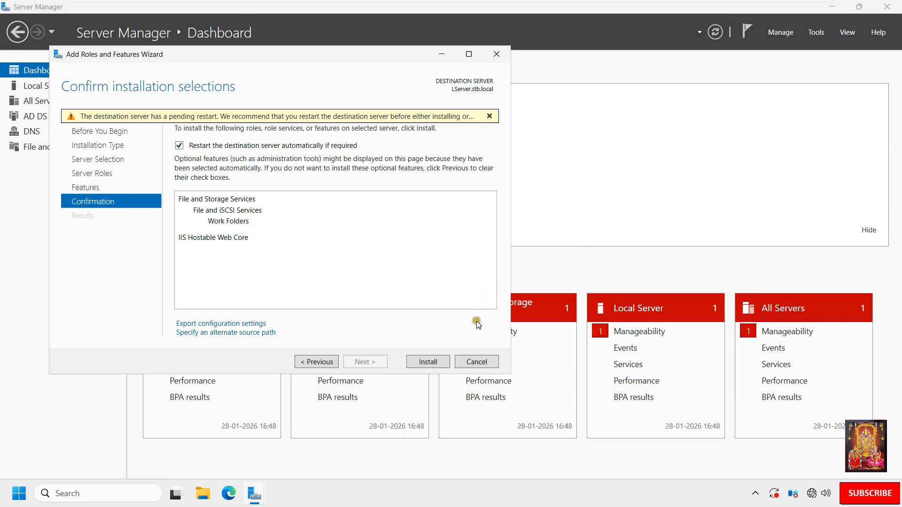
{"action": "left_click", "coordinate": [435, 362]}
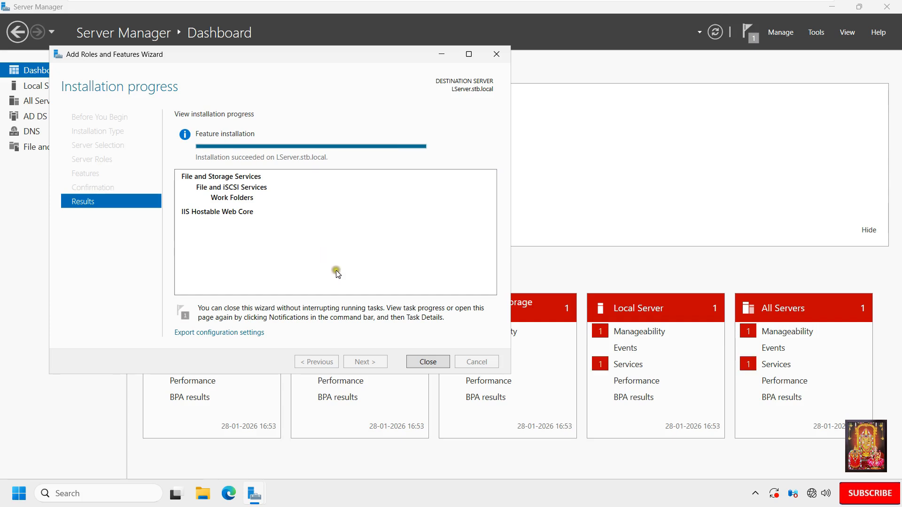
{"action": "left_click", "coordinate": [433, 361]}
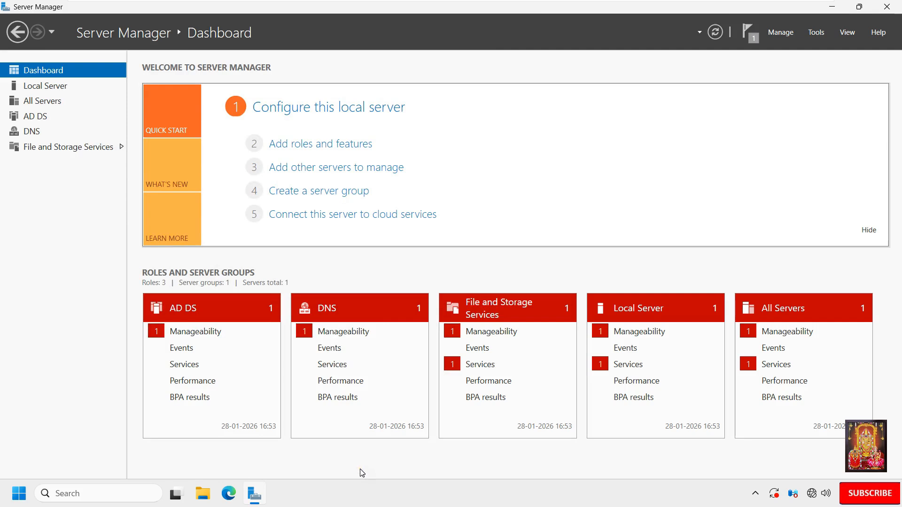
Step: Open the Services console with 'ser' from Run and select the Windows Sync Share service
{"action": "left_click", "coordinate": [20, 494]}
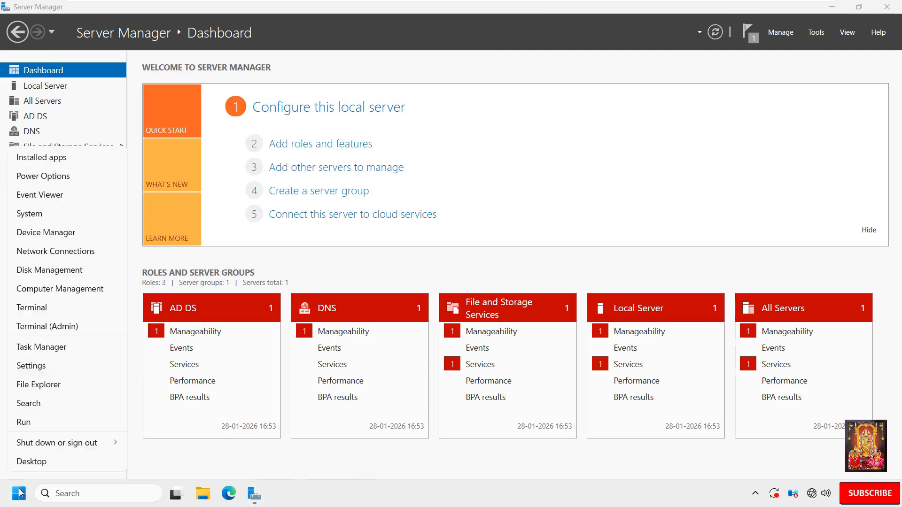
{"action": "left_click", "coordinate": [29, 423]}
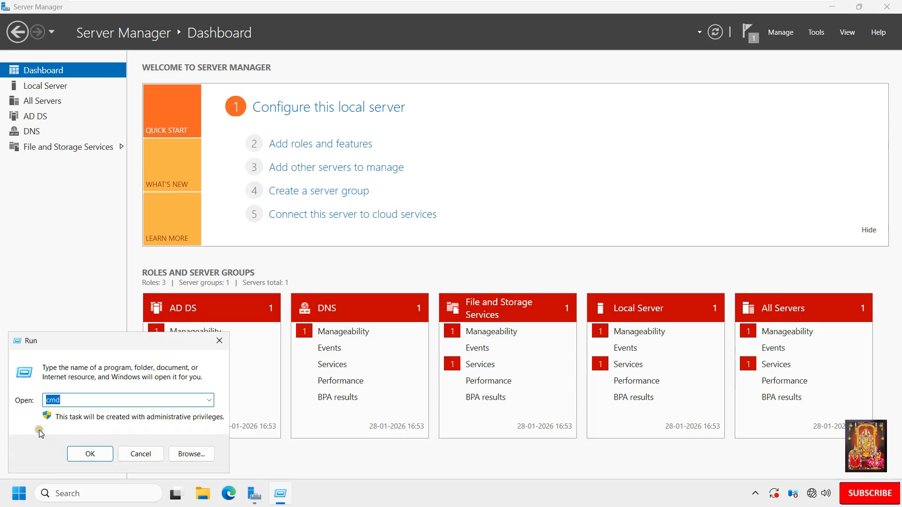
{"action": "type", "text": "services.msc"}
{"action": "key", "text": "Return"}
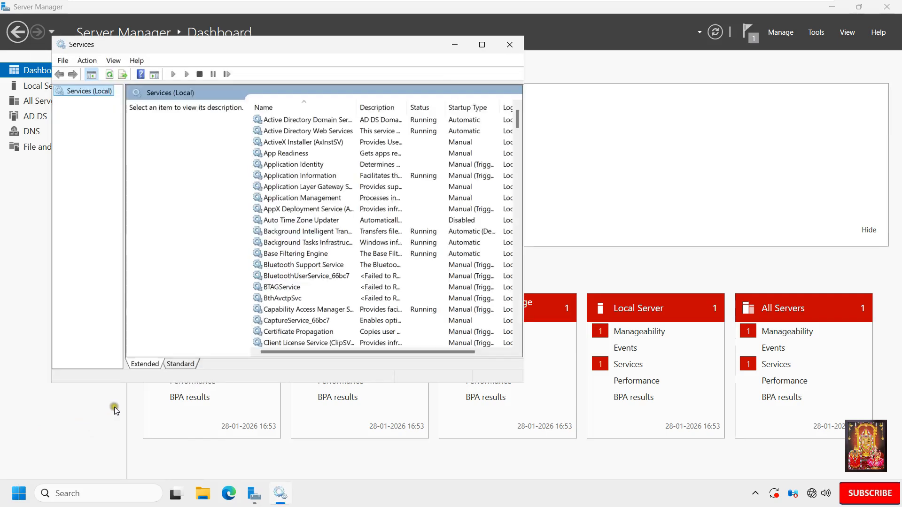
{"action": "left_click", "coordinate": [187, 365]}
{"action": "left_click", "coordinate": [158, 296]}
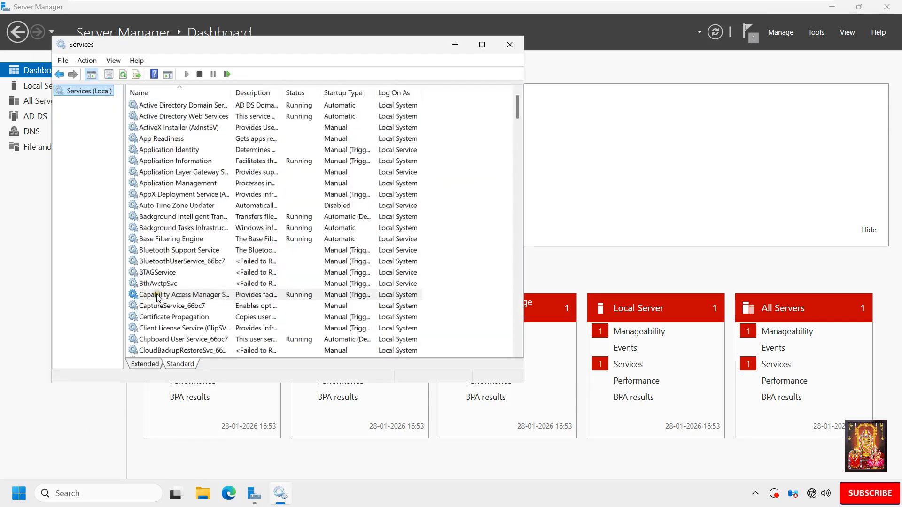
{"action": "key", "text": "w"}
{"action": "key", "text": "i"}
{"action": "scroll", "coordinate": [190, 301], "scroll_direction": "down", "scroll_amount": 7}
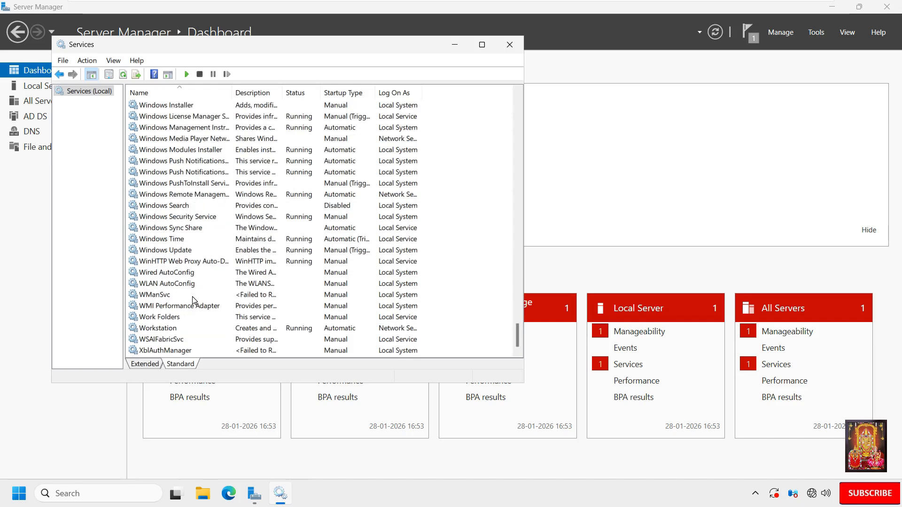
{"action": "left_click", "coordinate": [180, 228]}
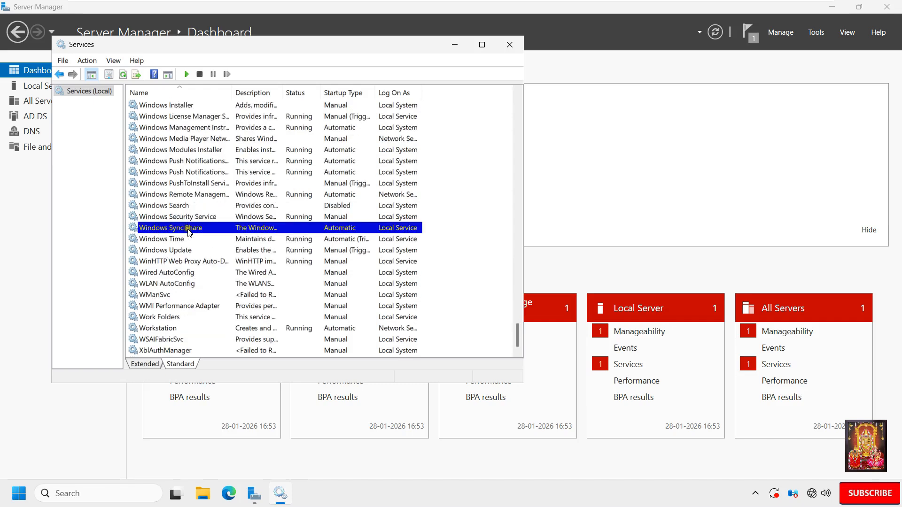
Step: Start Windows Sync Share with Automatic startup and close the Services console
{"action": "double_click", "coordinate": [194, 231]}
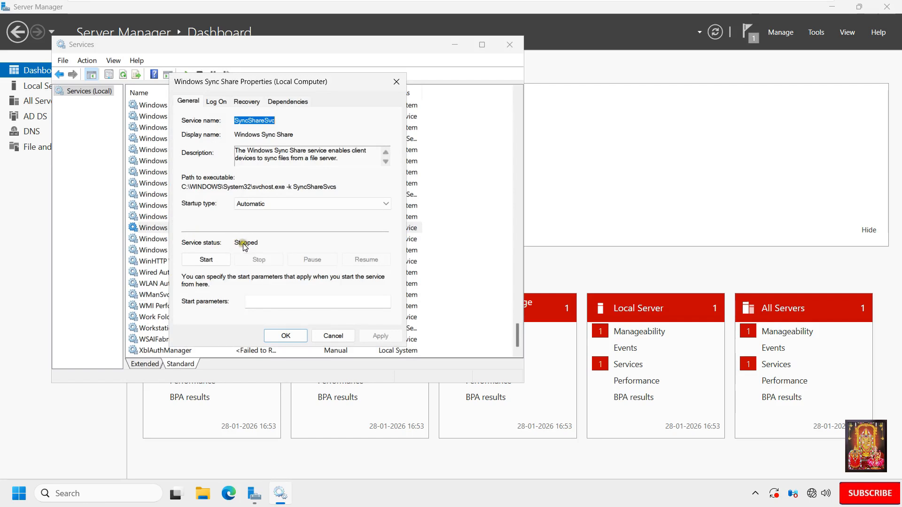
{"action": "left_click", "coordinate": [207, 260]}
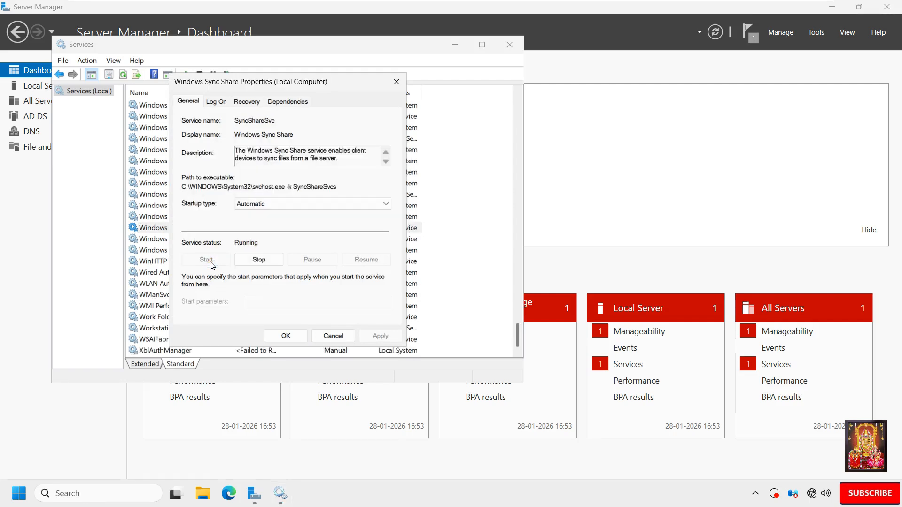
{"action": "left_click", "coordinate": [286, 336]}
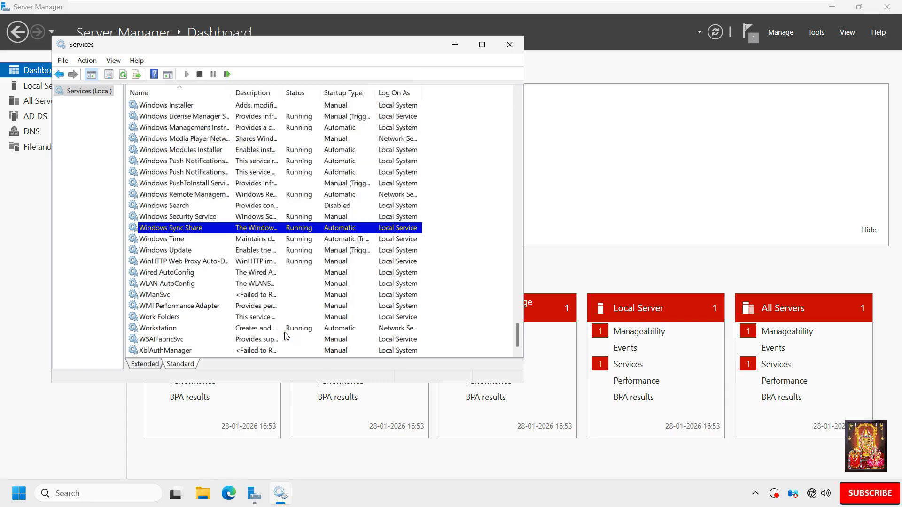
{"action": "left_click", "coordinate": [509, 44]}
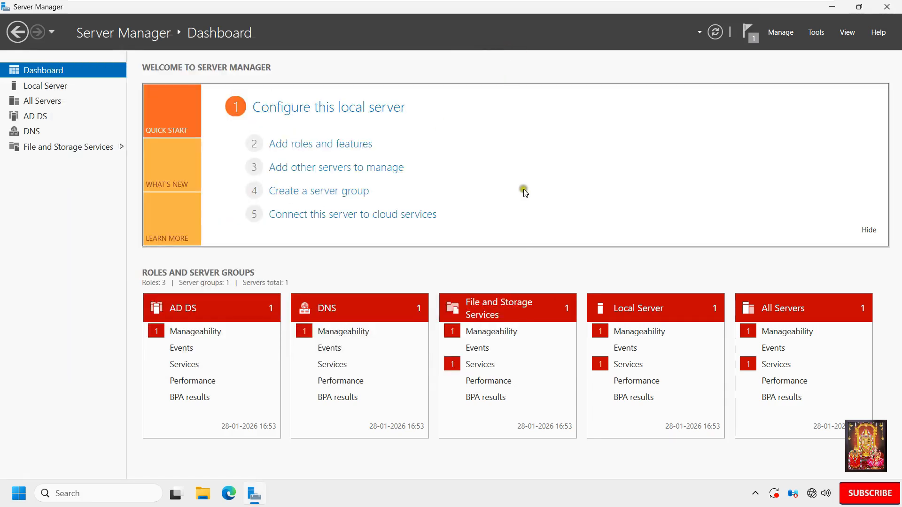
Step: Go to Work Folders under File and Storage Services and start the New Sync Share Wizard
{"action": "left_click", "coordinate": [60, 149]}
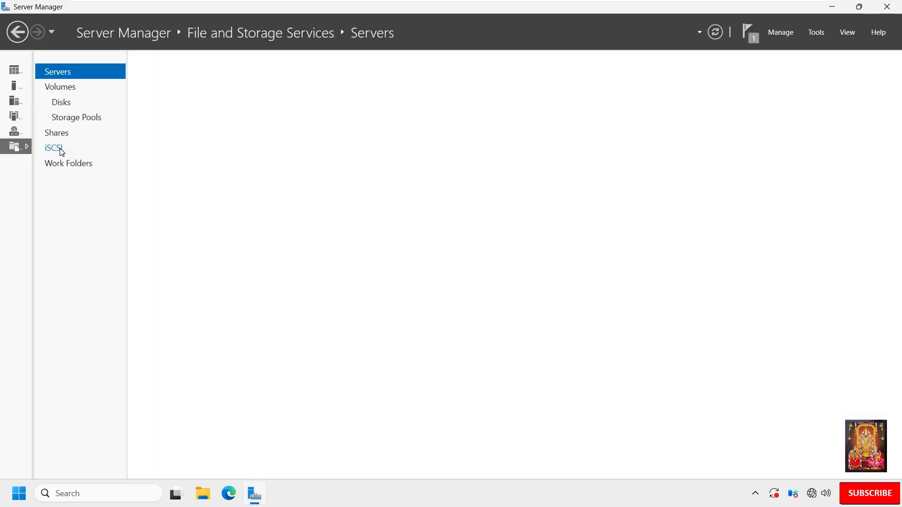
{"action": "left_click", "coordinate": [71, 165]}
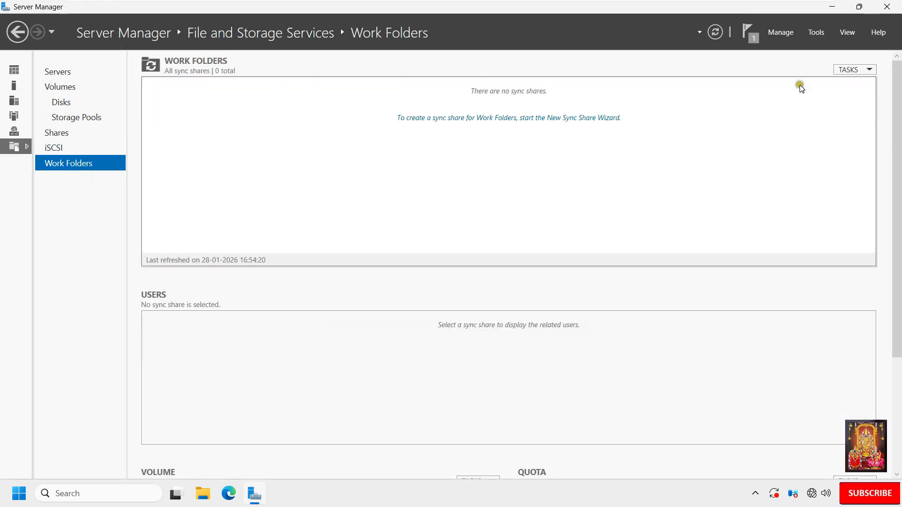
{"action": "left_click", "coordinate": [854, 72]}
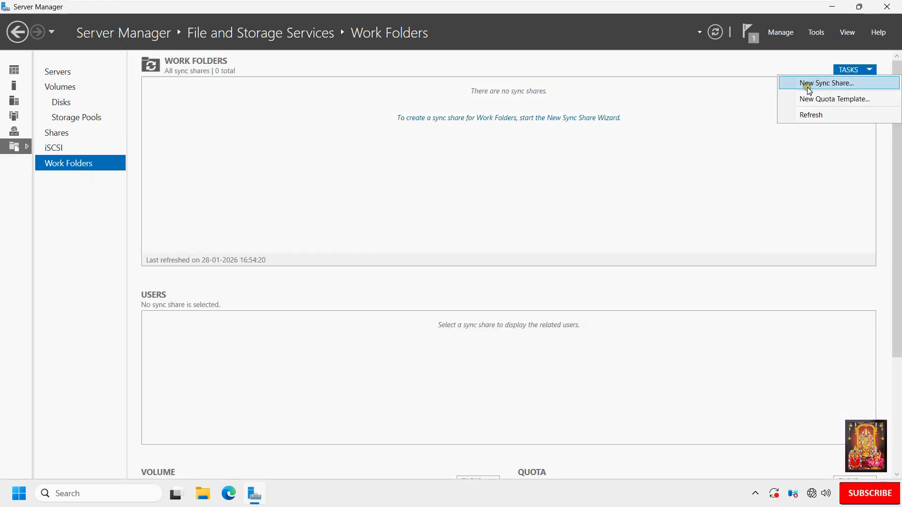
{"action": "left_click", "coordinate": [838, 84]}
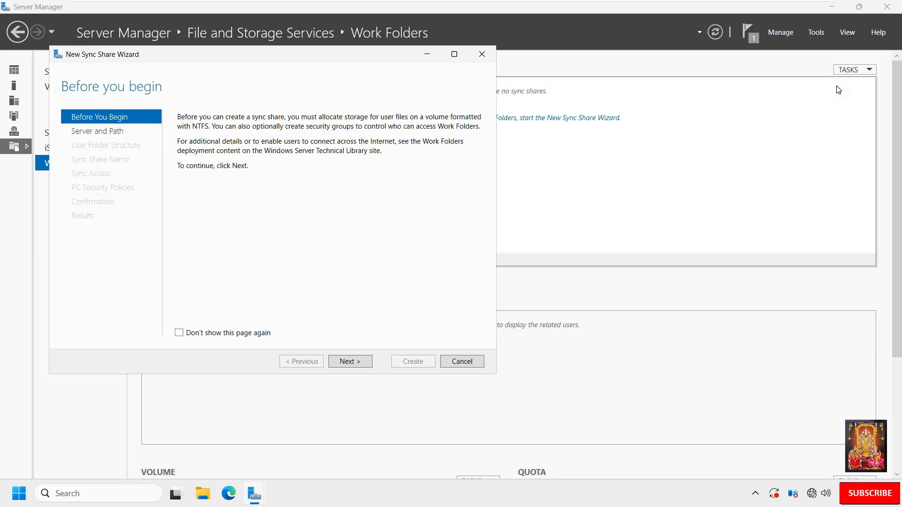
{"action": "left_click", "coordinate": [347, 362]}
Step: Set the sync share local path to a new folder, E:\WorkFolder
{"action": "left_click", "coordinate": [226, 306]}
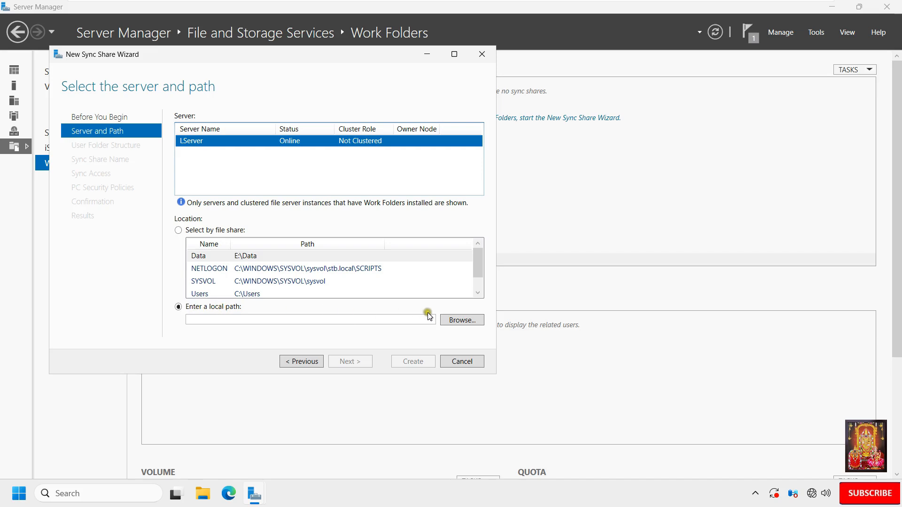
{"action": "left_click", "coordinate": [461, 320]}
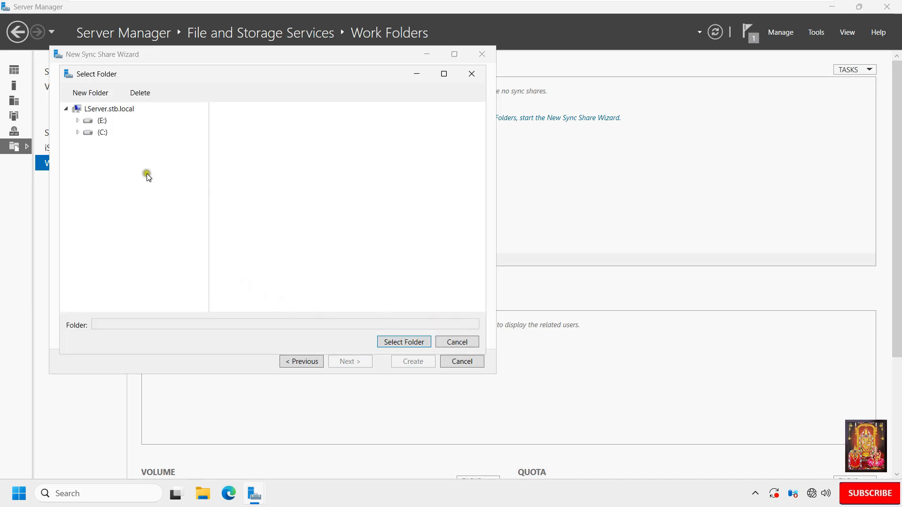
{"action": "left_click", "coordinate": [101, 121]}
{"action": "left_click", "coordinate": [96, 96]}
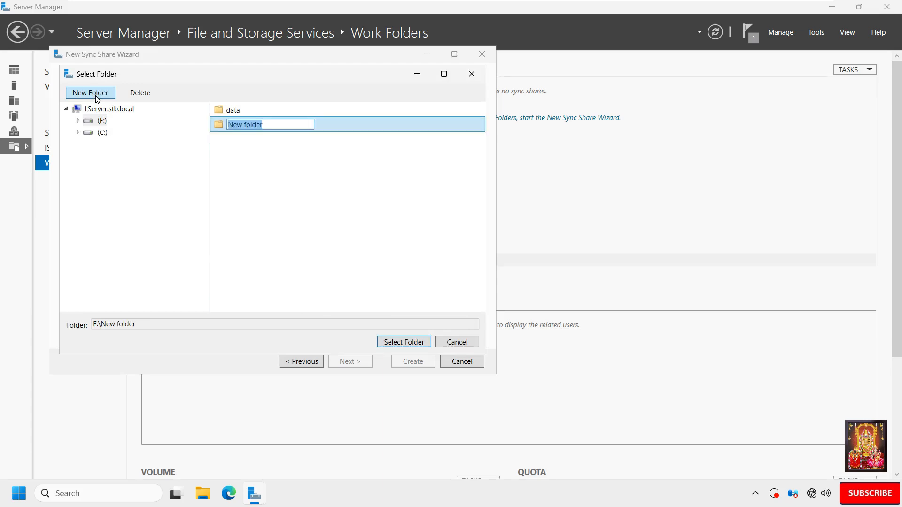
{"action": "type", "text": "Work"}
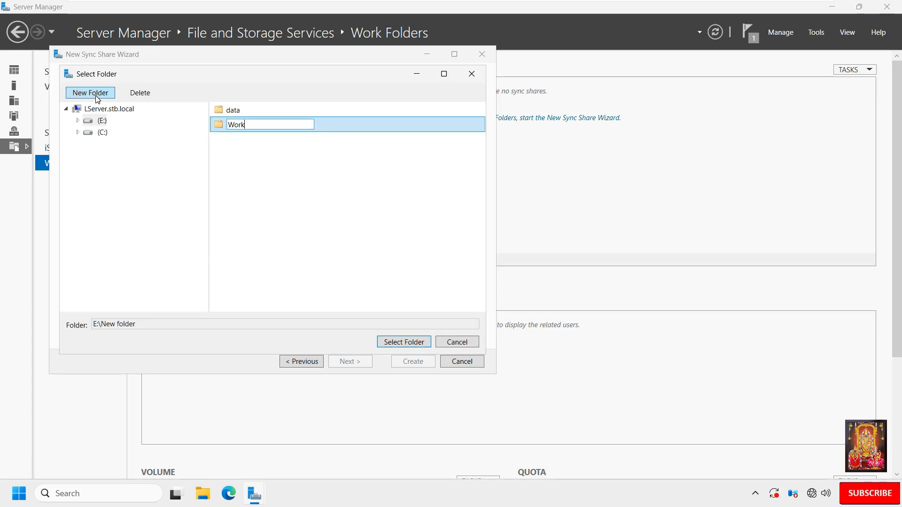
{"action": "type", "text": "Folder"}
{"action": "left_click", "coordinate": [249, 146]}
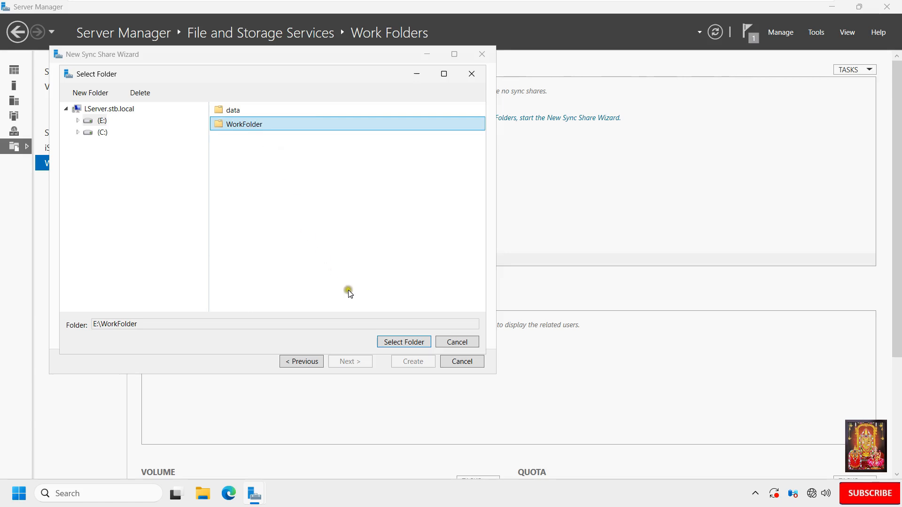
{"action": "left_click", "coordinate": [403, 342]}
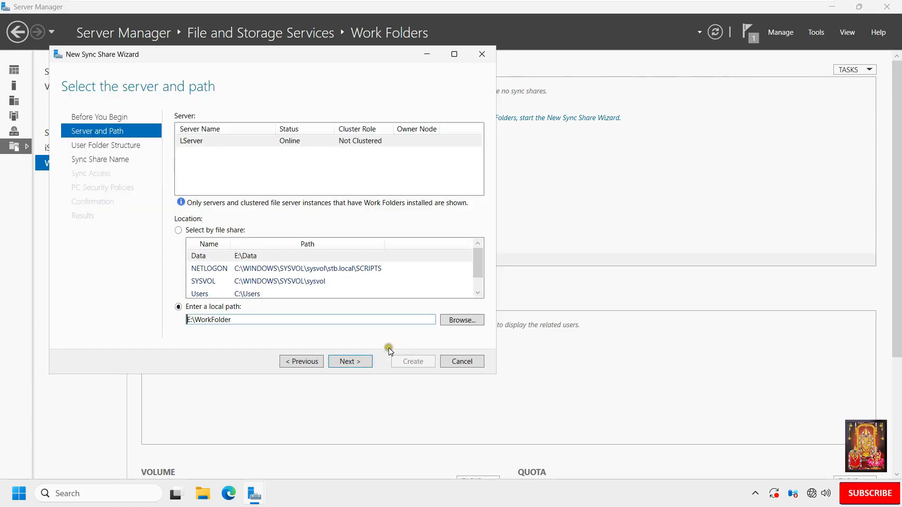
Step: Use alias@domain user folder naming and keep the share name WorkFolder
{"action": "left_click", "coordinate": [358, 364]}
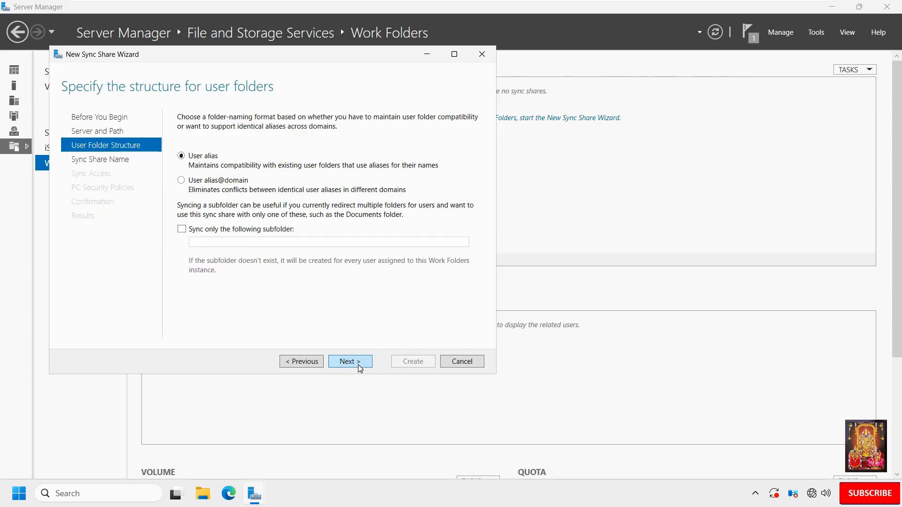
{"action": "left_click", "coordinate": [181, 180]}
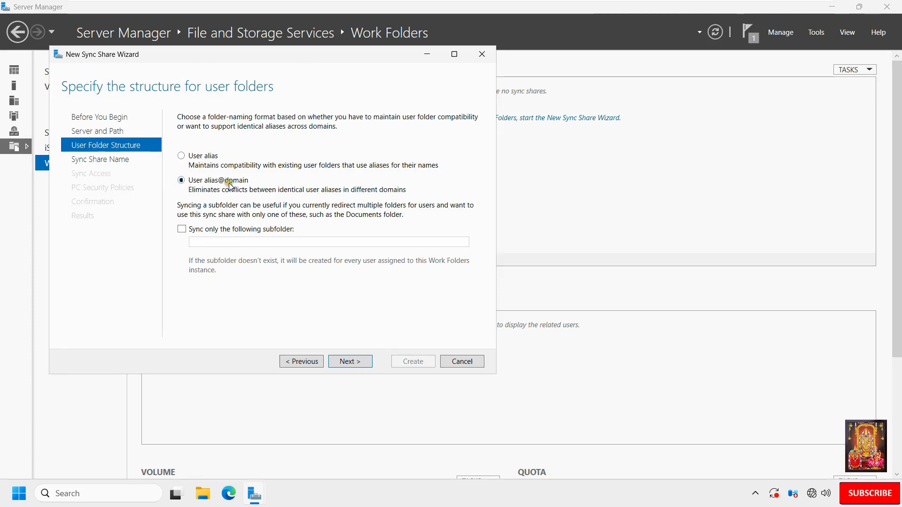
{"action": "left_click", "coordinate": [349, 363]}
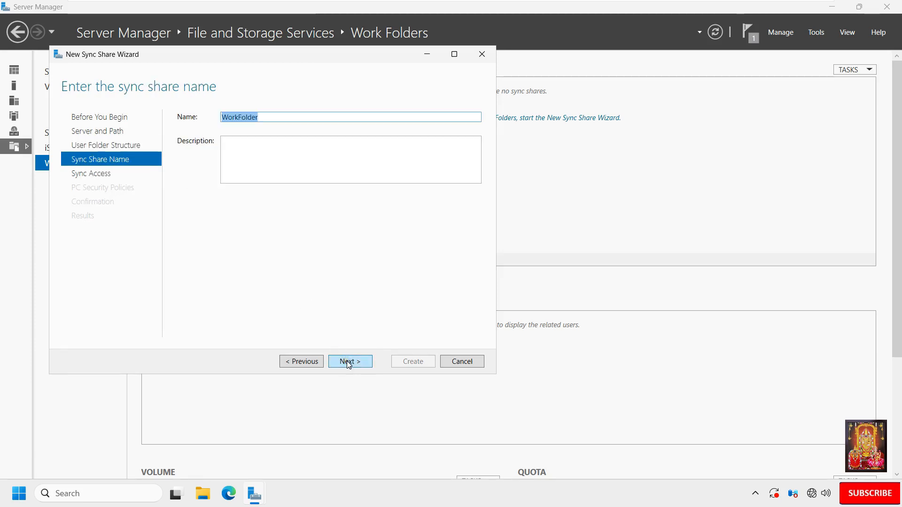
{"action": "left_click", "coordinate": [348, 362]}
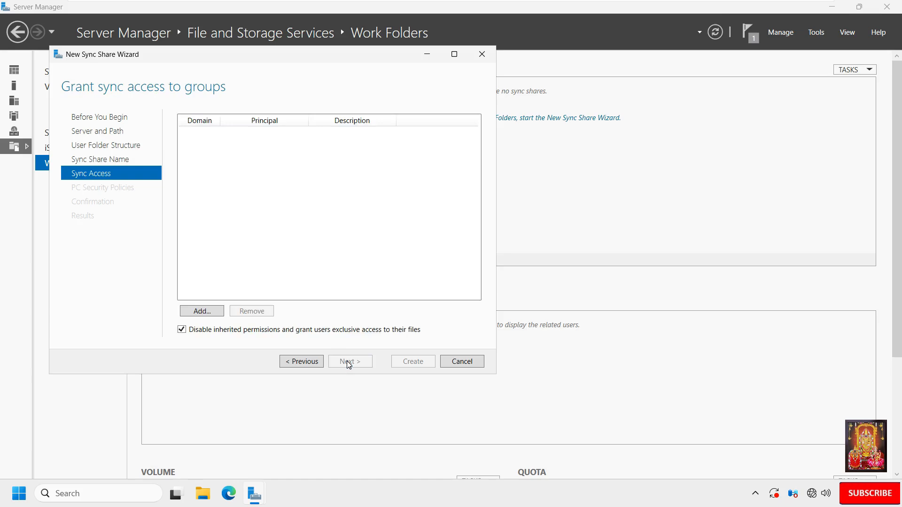
Step: Grant STB\Domain Users sync access, keep default security policies, and create the share
{"action": "left_click", "coordinate": [199, 311]}
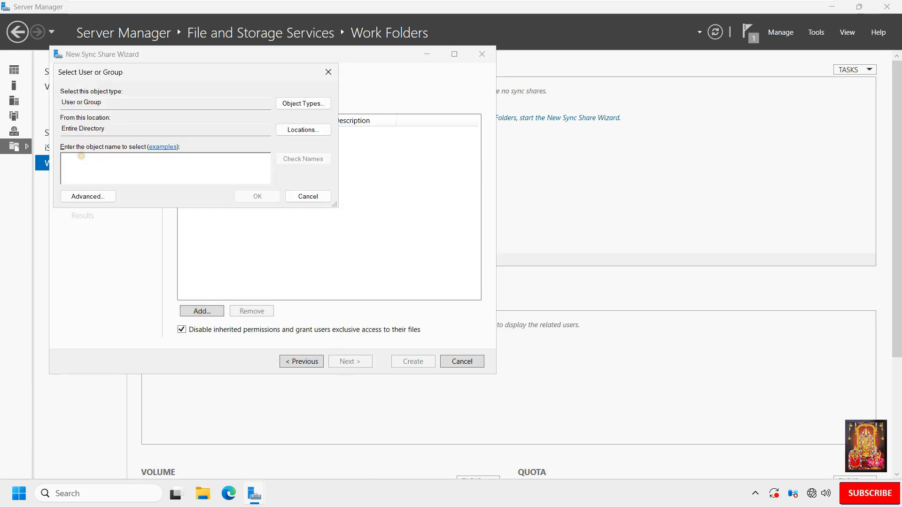
{"action": "type", "text": "do"}
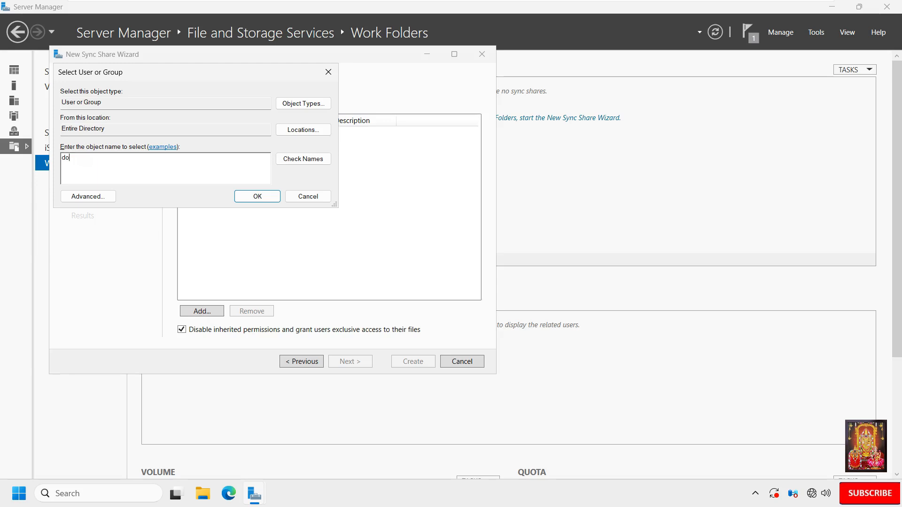
{"action": "type", "text": "main user"}
{"action": "left_click", "coordinate": [299, 161]}
{"action": "left_click", "coordinate": [257, 198]}
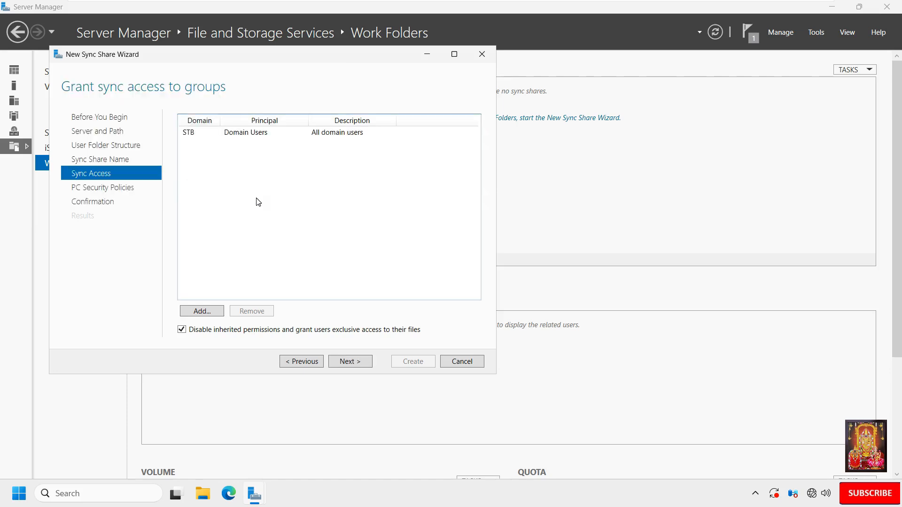
{"action": "left_click", "coordinate": [352, 363]}
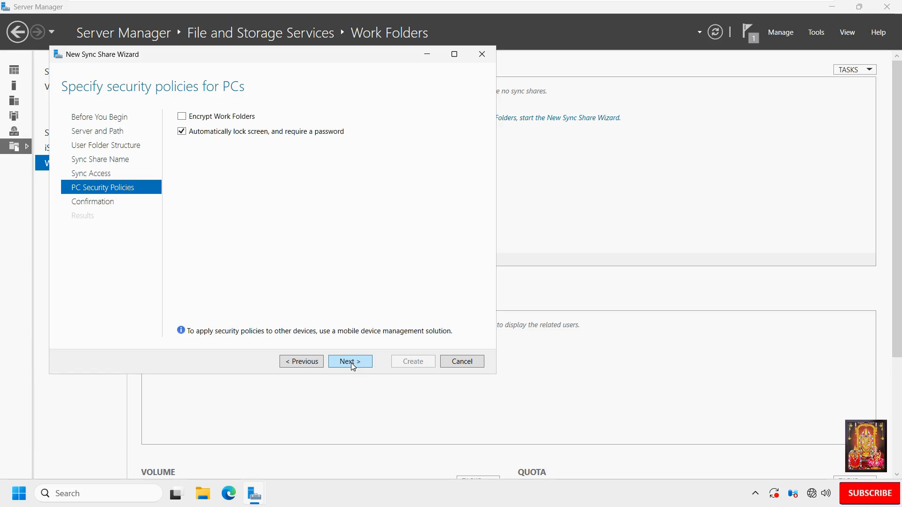
{"action": "left_click", "coordinate": [351, 363]}
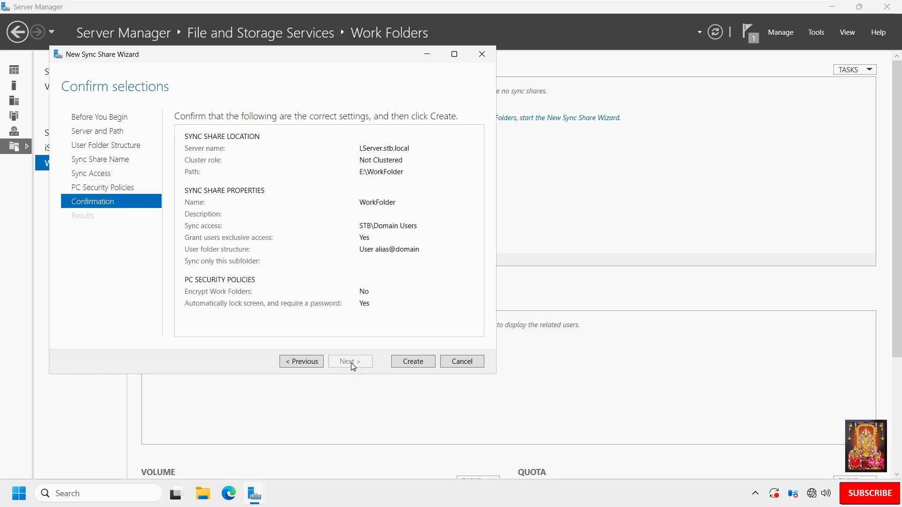
{"action": "left_click", "coordinate": [416, 362]}
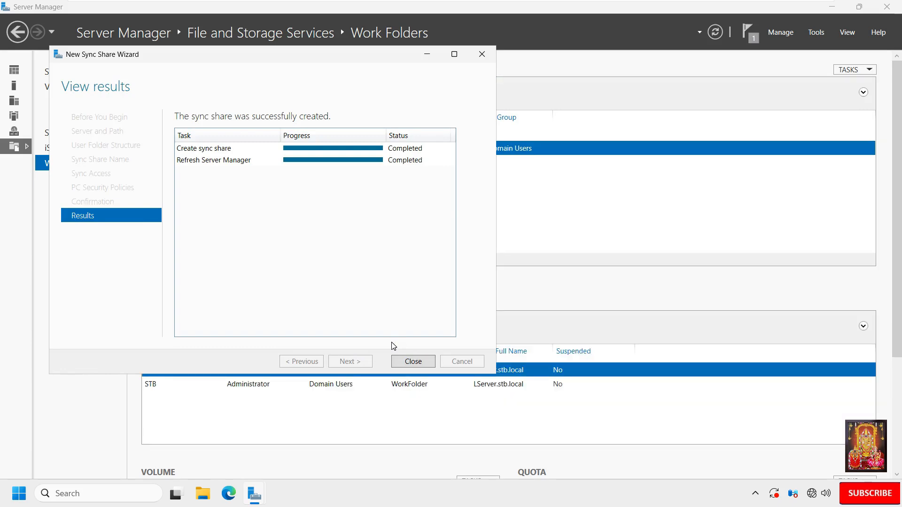
{"action": "left_click", "coordinate": [414, 361]}
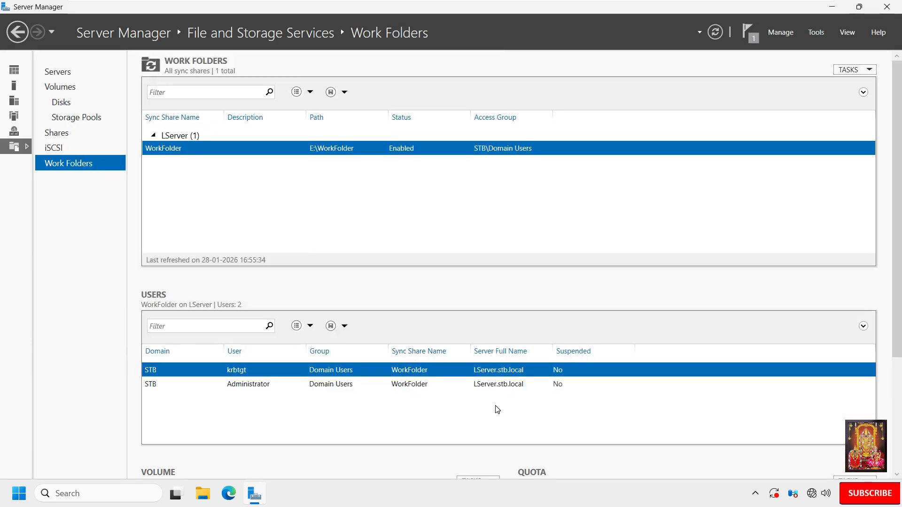
Step: Switch to the Windows 11 VM and sign in as the domain administrator with the account password
{"action": "mouse_move", "coordinate": [587, 2]}
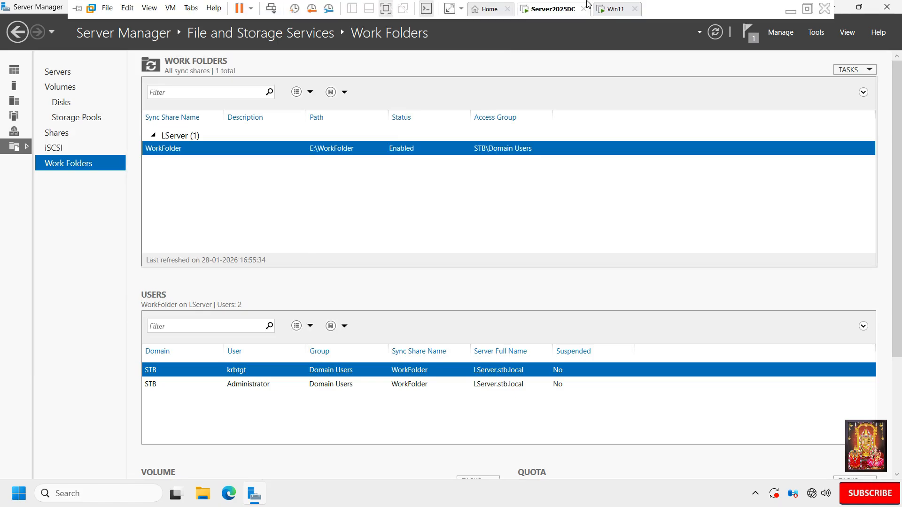
{"action": "left_click", "coordinate": [615, 11]}
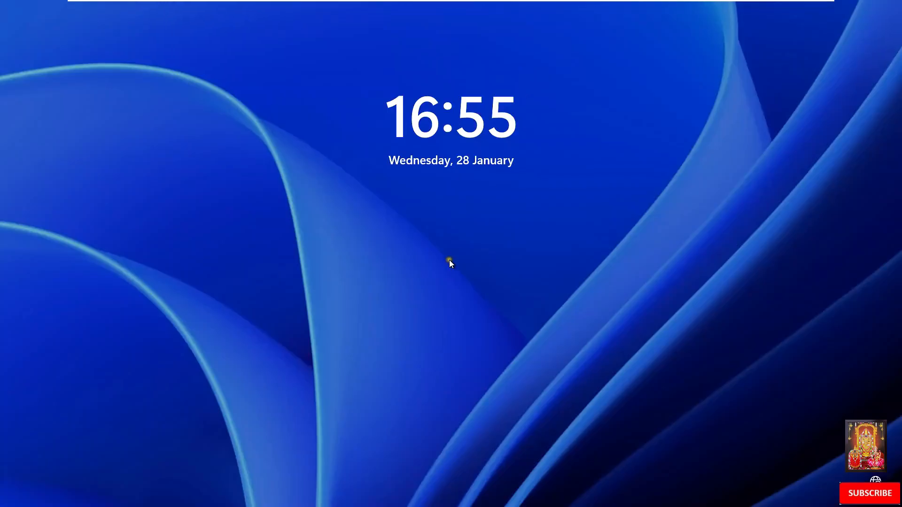
{"action": "left_click", "coordinate": [450, 260]}
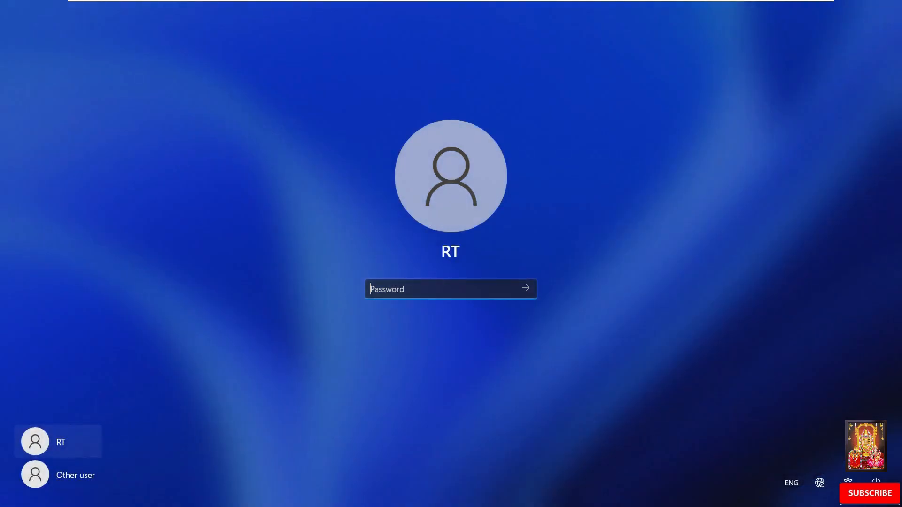
{"action": "left_click", "coordinate": [67, 479]}
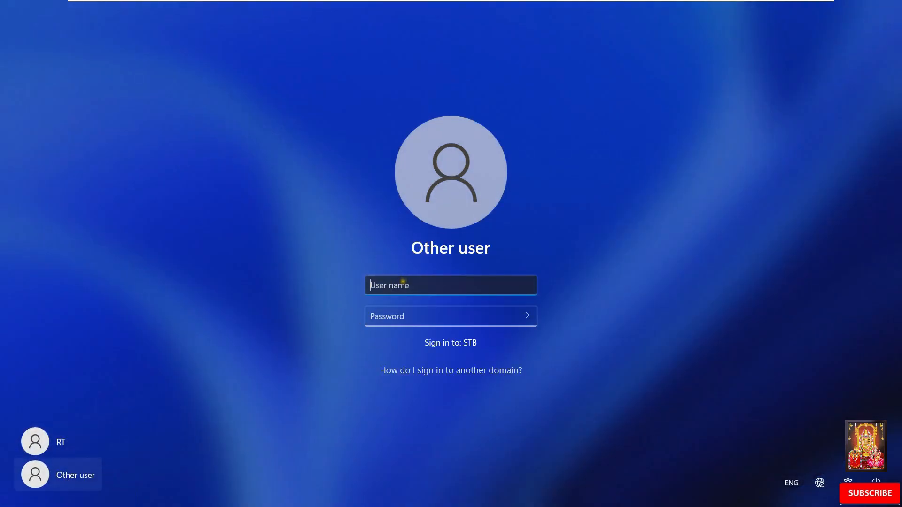
{"action": "type", "text": "stb\\a"}
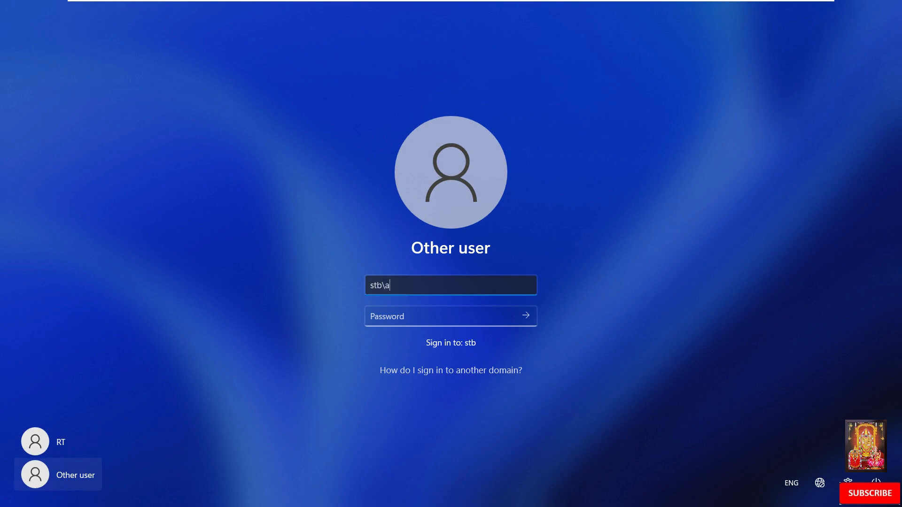
{"action": "type", "text": "dministrator"}
{"action": "key", "text": "Tab"}
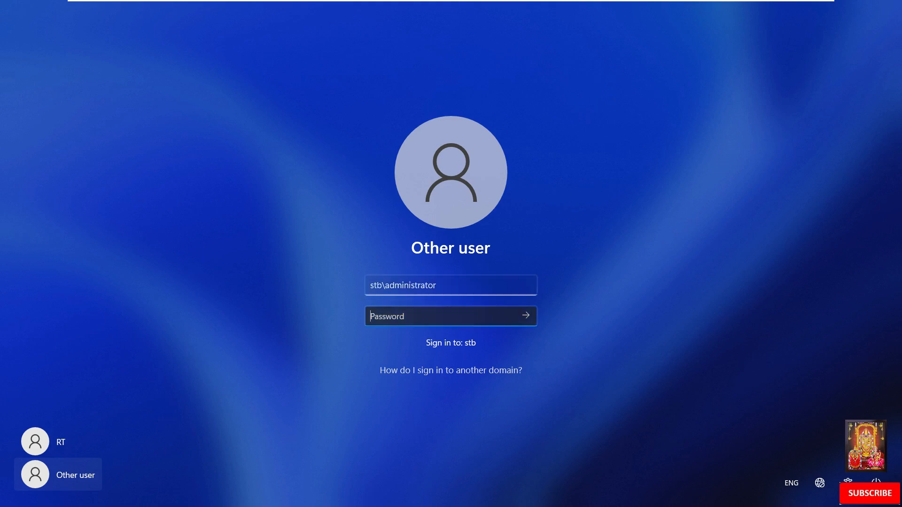
{"action": "type", "text": "P@ssw0rd"}
{"action": "key", "text": "Return"}
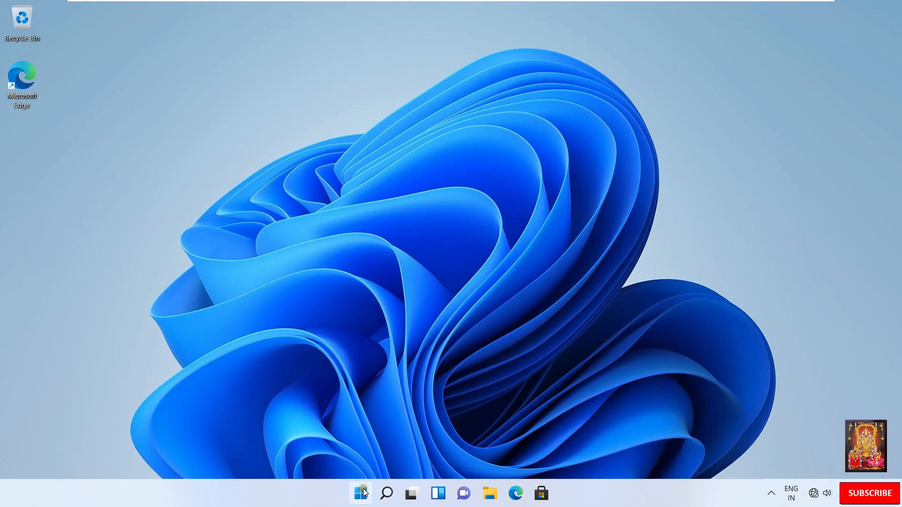
Step: Launch Registry Editor by running regedit
{"action": "right_click", "coordinate": [364, 493]}
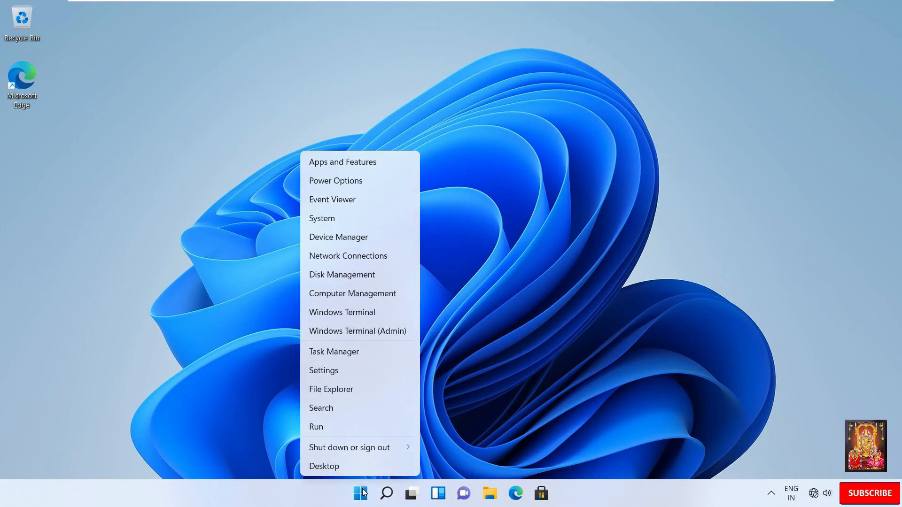
{"action": "left_click", "coordinate": [317, 427]}
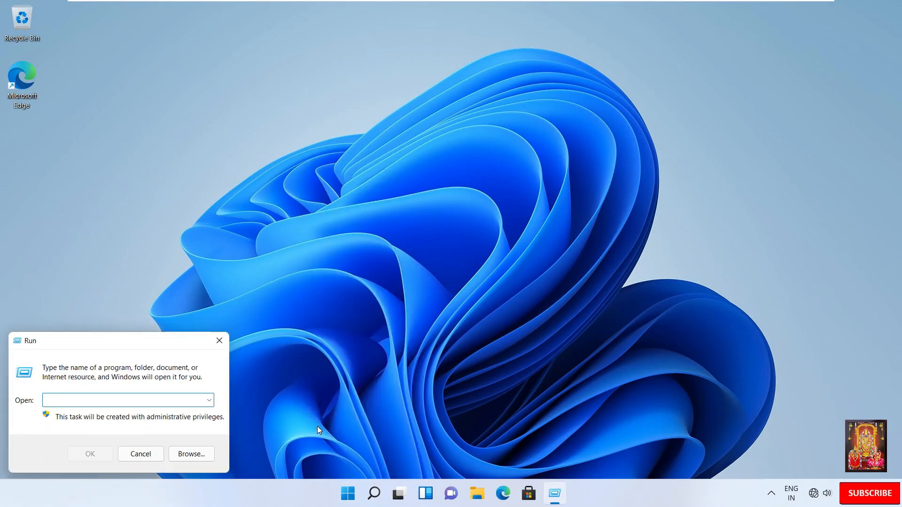
{"action": "type", "text": "regedit"}
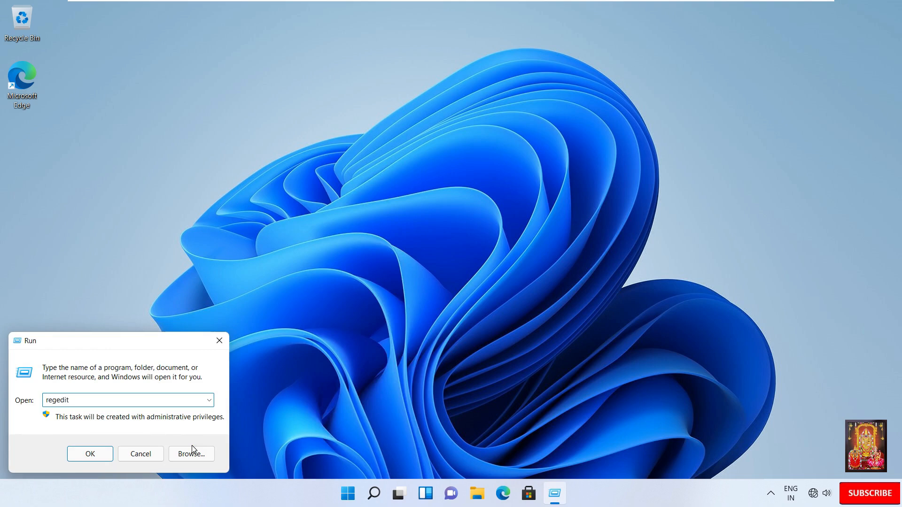
{"action": "left_click", "coordinate": [97, 457]}
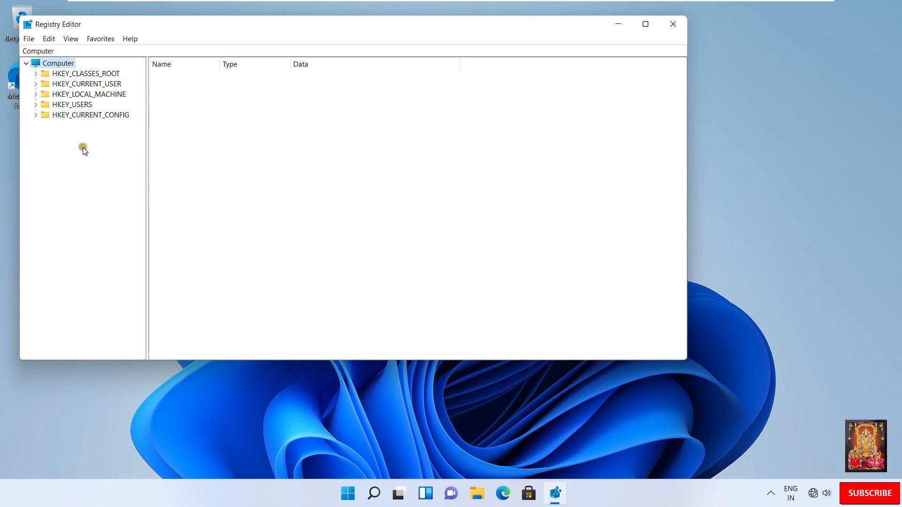
Step: Maximize Registry Editor and navigate to HKLM\SOFTWARE\Microsoft\Windows\CurrentVersion
{"action": "left_click", "coordinate": [36, 95]}
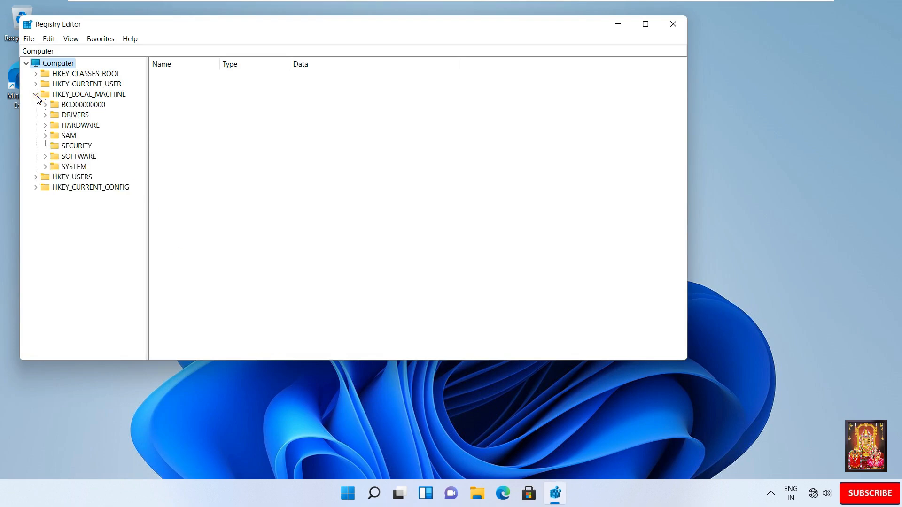
{"action": "left_click", "coordinate": [45, 156]}
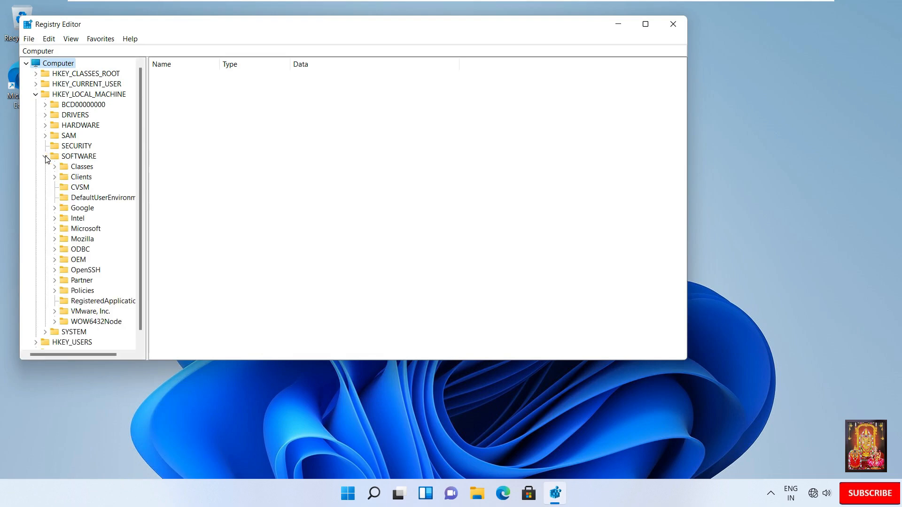
{"action": "left_click", "coordinate": [646, 24]}
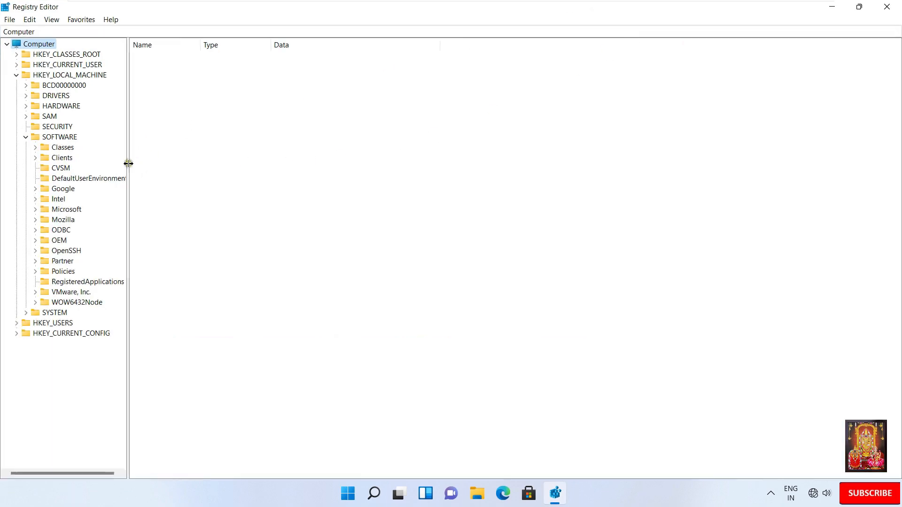
{"action": "left_click", "coordinate": [35, 210]}
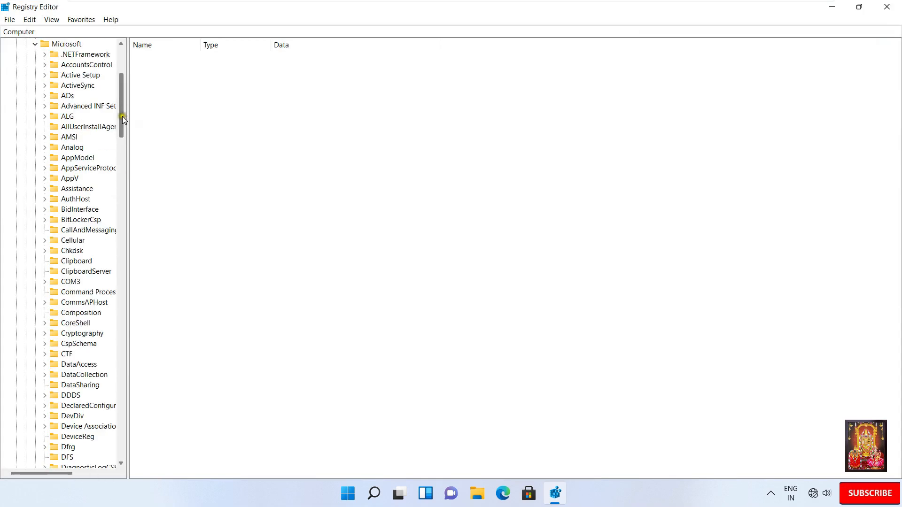
{"action": "left_click_drag", "start_coordinate": [122, 117], "coordinate": [124, 416]}
{"action": "left_click", "coordinate": [69, 408]}
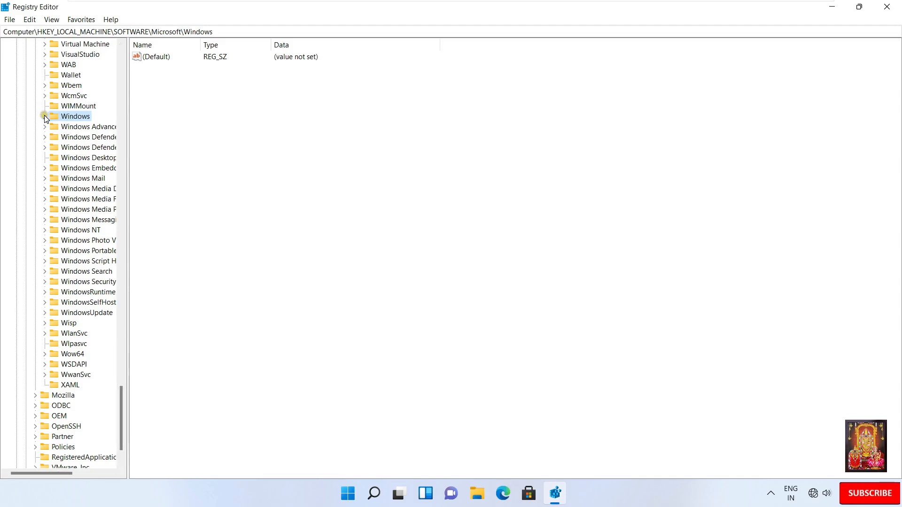
{"action": "left_click", "coordinate": [44, 116]}
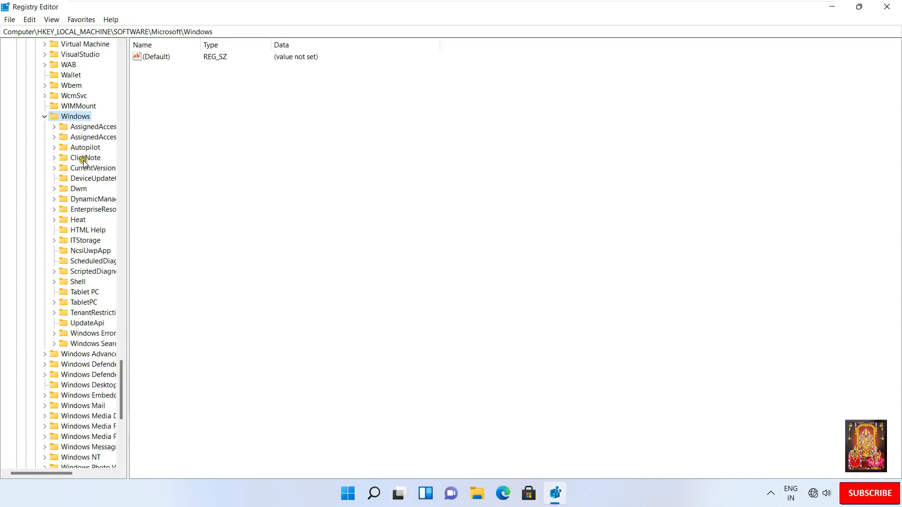
{"action": "left_click_drag", "start_coordinate": [127, 162], "coordinate": [179, 161]}
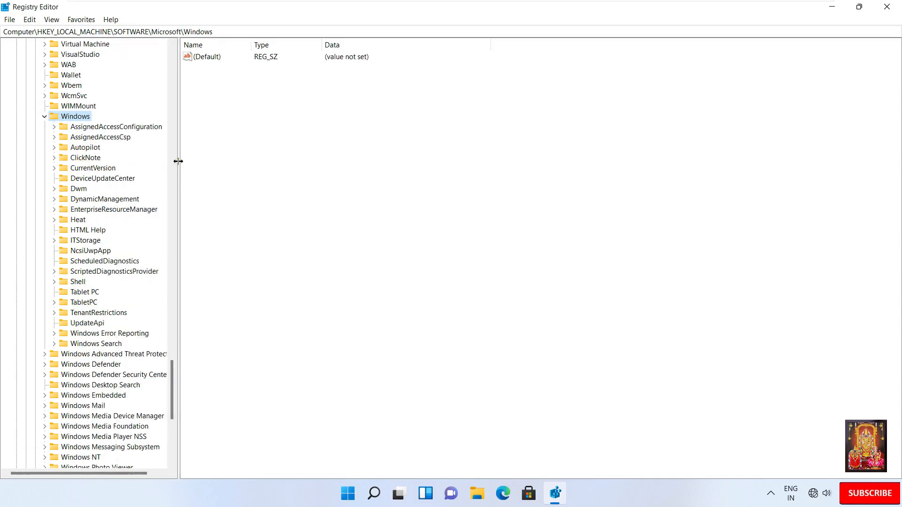
{"action": "left_click", "coordinate": [53, 168]}
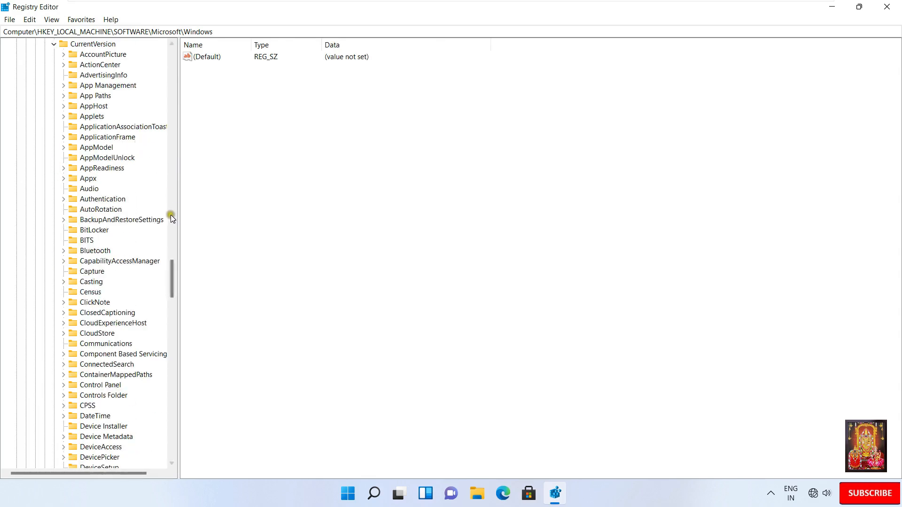
{"action": "left_click_drag", "start_coordinate": [173, 278], "coordinate": [175, 267]}
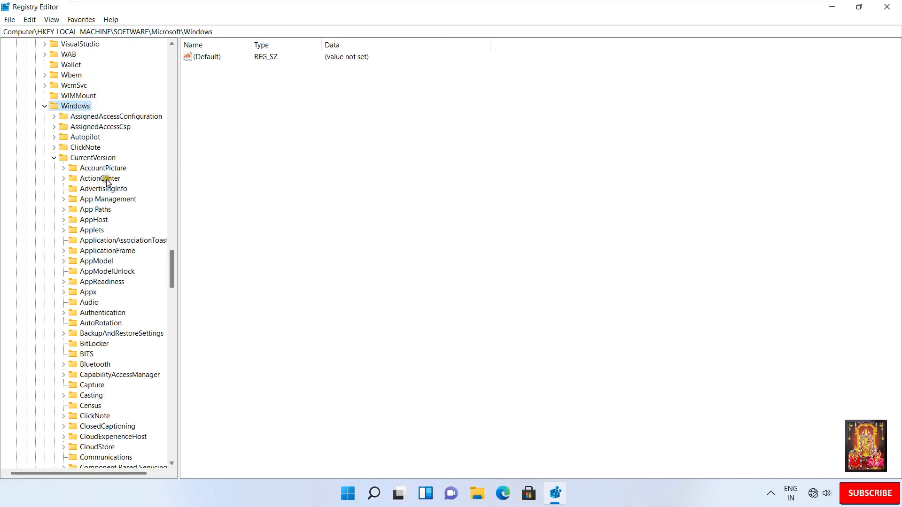
{"action": "left_click", "coordinate": [112, 158]}
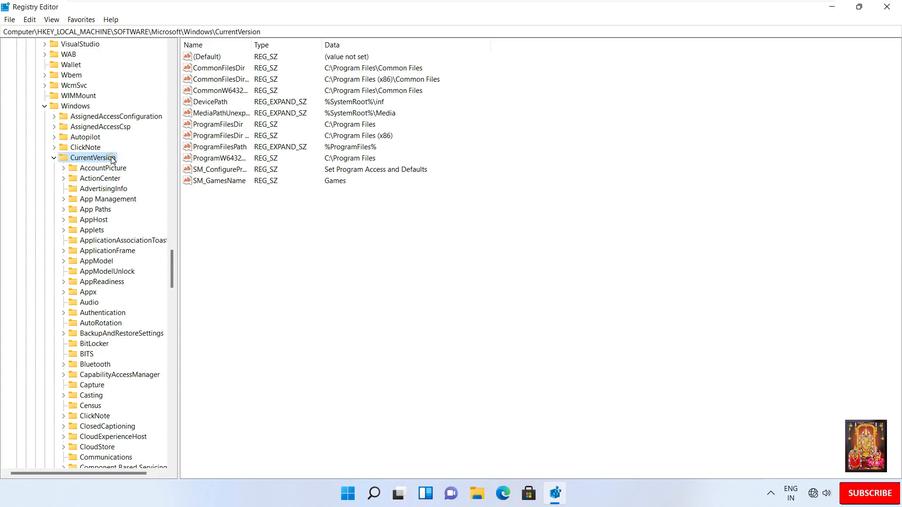
Step: Create a new key named WorkFolders under CurrentVersion
{"action": "right_click", "coordinate": [113, 160]}
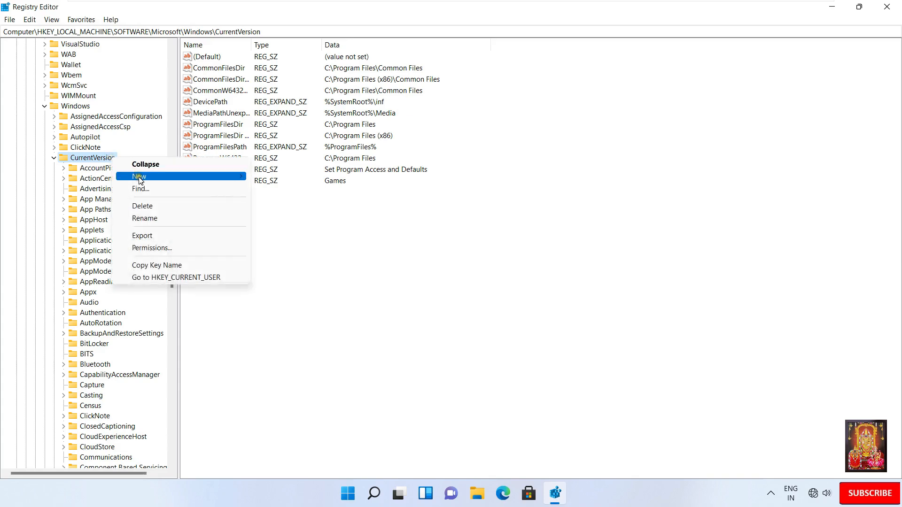
{"action": "mouse_move", "coordinate": [139, 180]}
{"action": "left_click", "coordinate": [286, 177]}
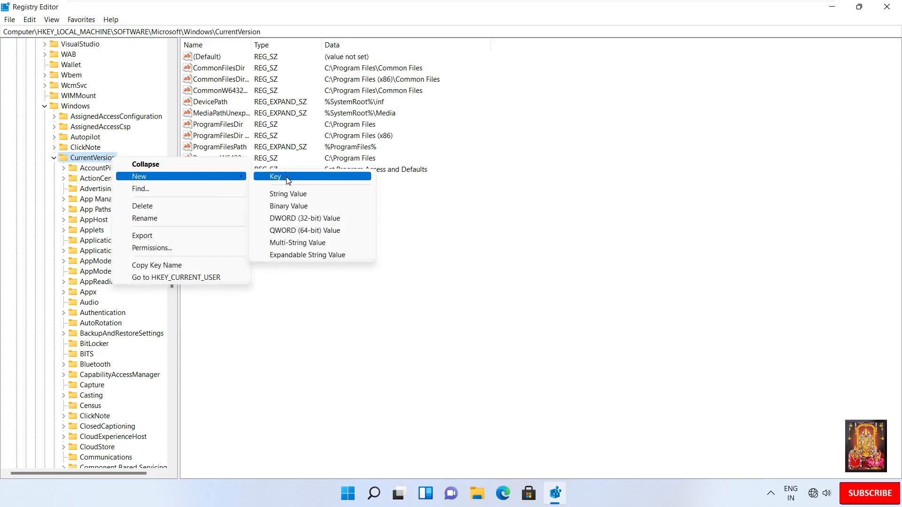
{"action": "type", "text": "W"}
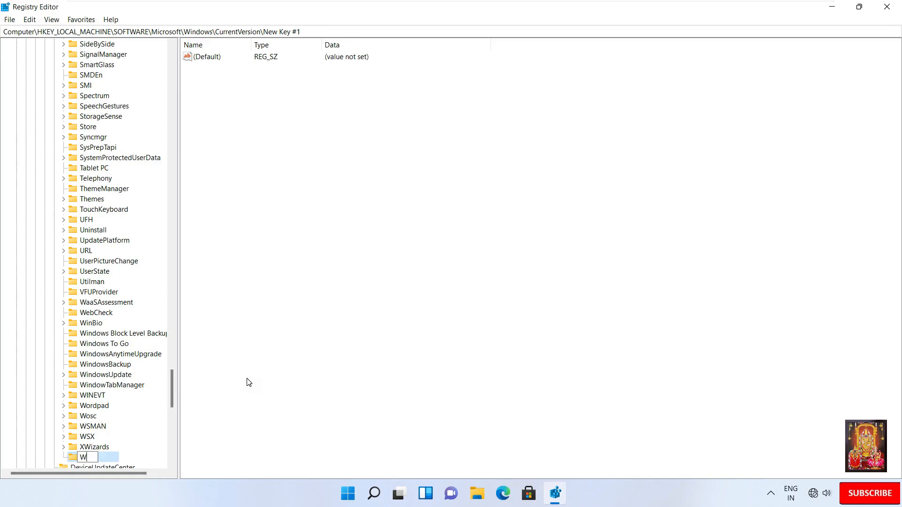
{"action": "type", "text": "orkFolders"}
{"action": "key", "text": "Return"}
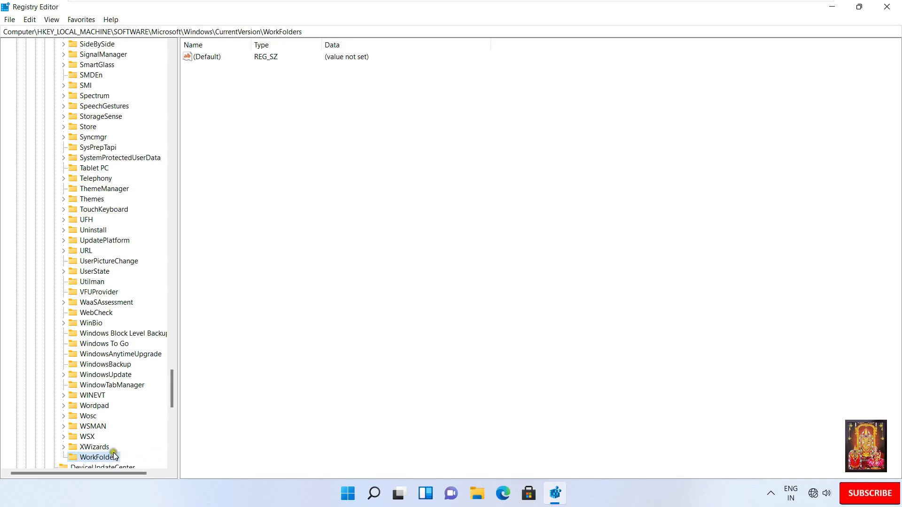
{"action": "left_click_drag", "start_coordinate": [172, 394], "coordinate": [172, 422]}
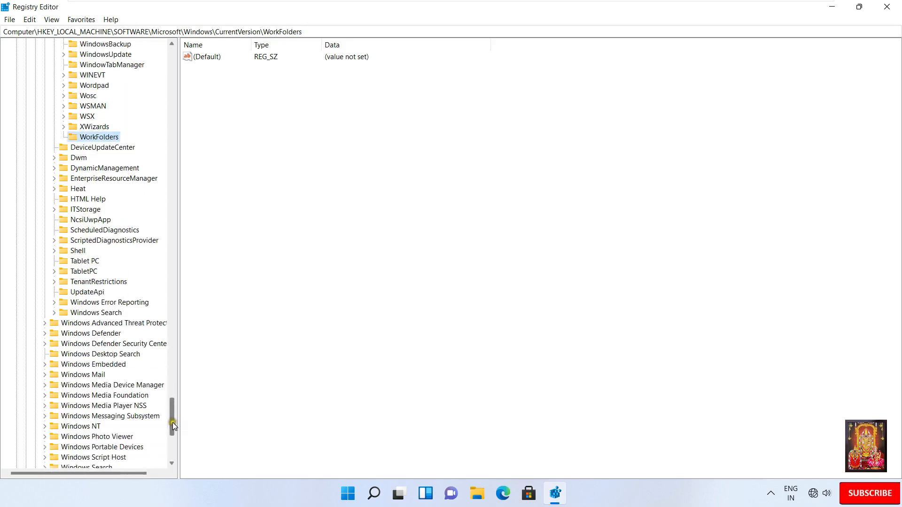
{"action": "right_click", "coordinate": [113, 137]}
{"action": "mouse_move", "coordinate": [141, 154]}
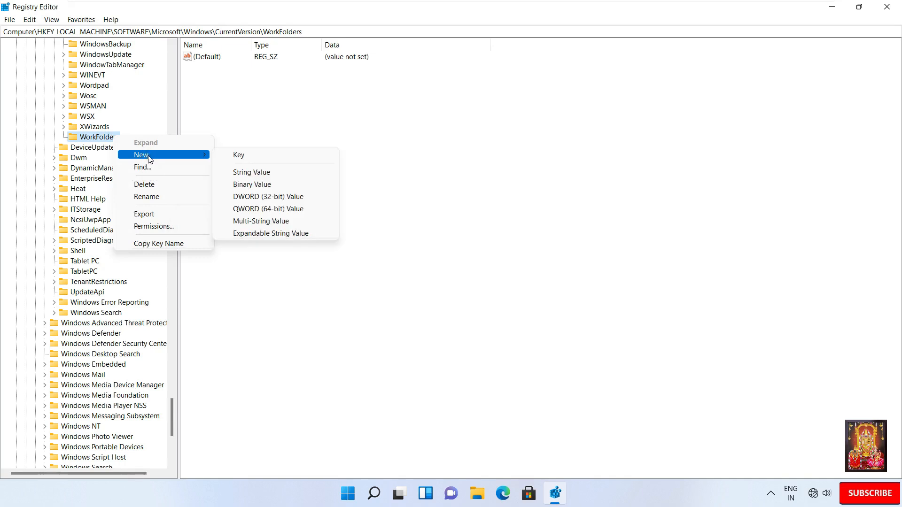
Step: Add a DWORD AllowUnsecureConnection under WorkFolders and set its data to 1
{"action": "left_click", "coordinate": [292, 199]}
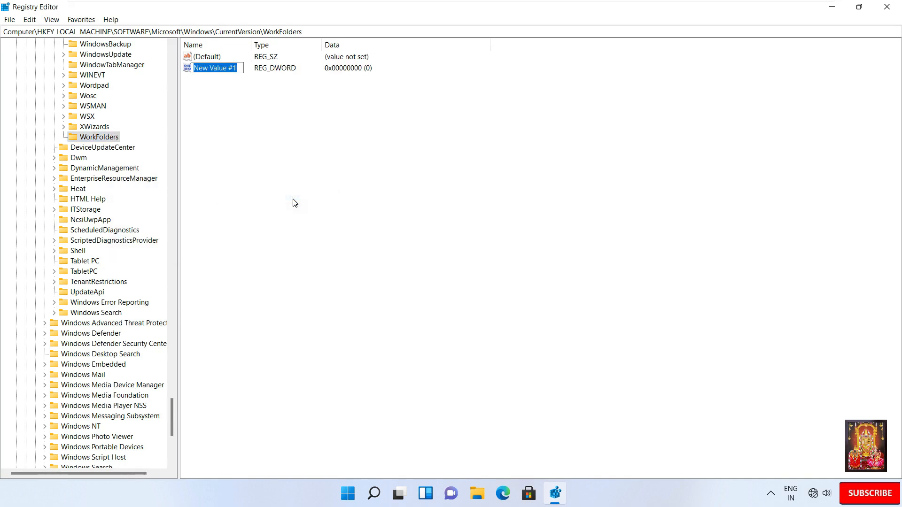
{"action": "type", "text": "Allow"}
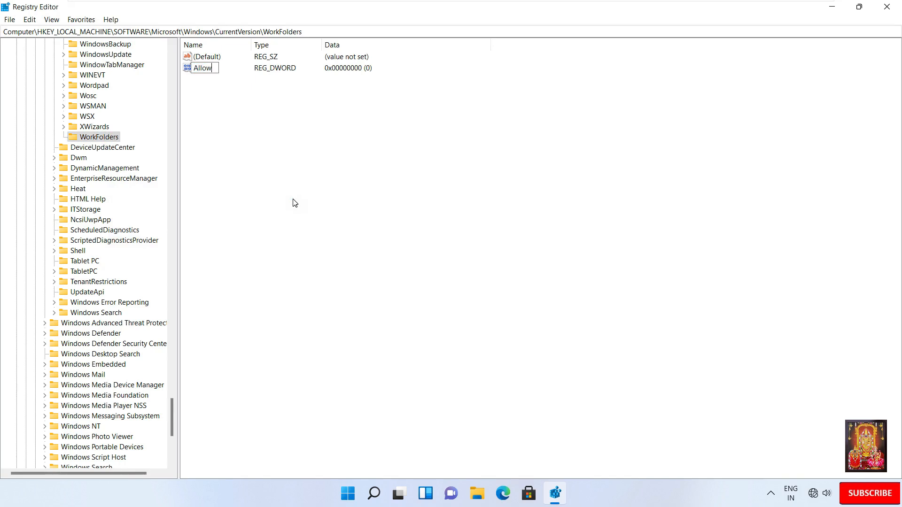
{"action": "type", "text": "UnsecureConnection"}
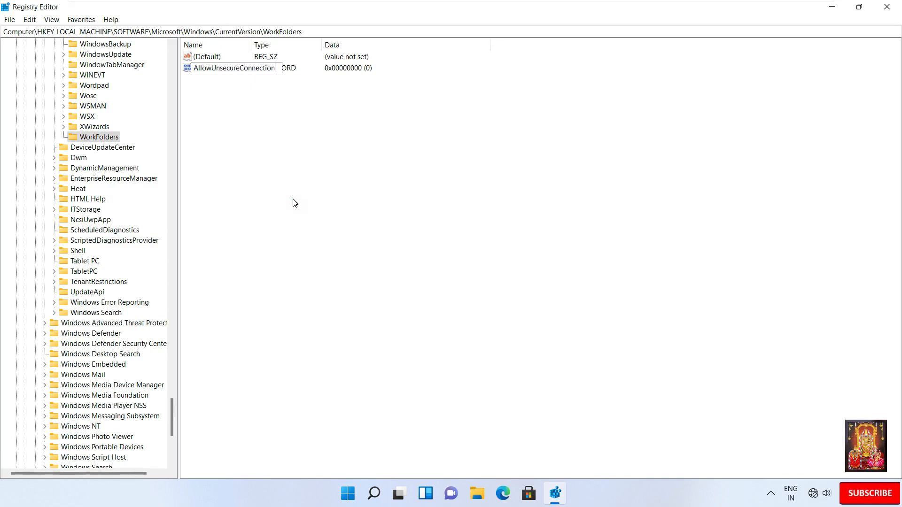
{"action": "key", "text": "Return"}
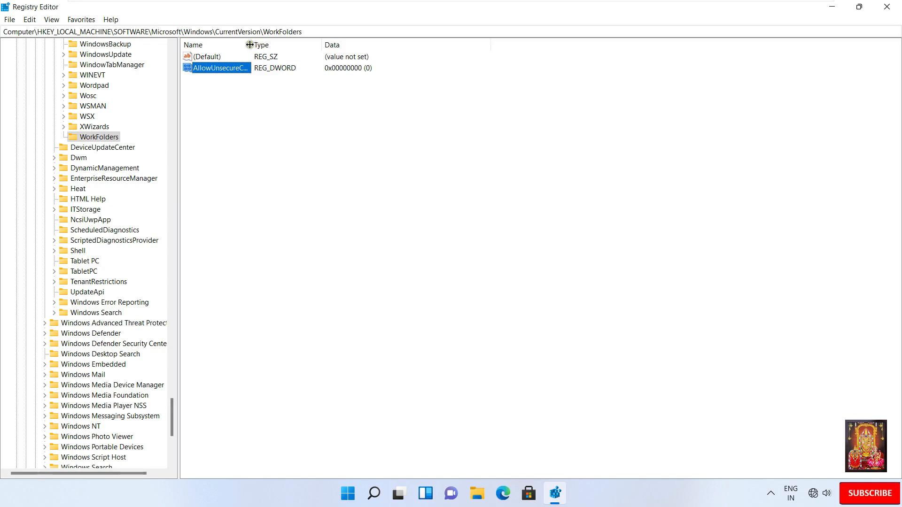
{"action": "left_click_drag", "start_coordinate": [251, 42], "coordinate": [280, 43]}
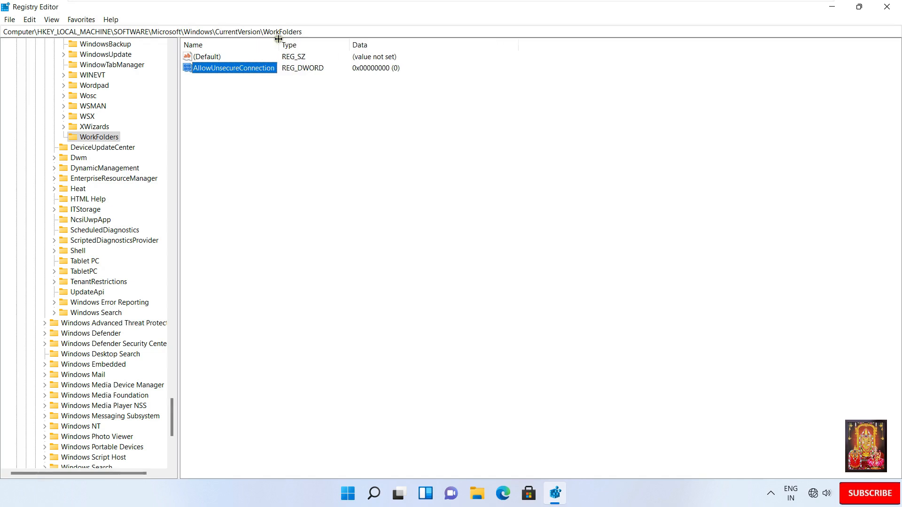
{"action": "right_click", "coordinate": [262, 71]}
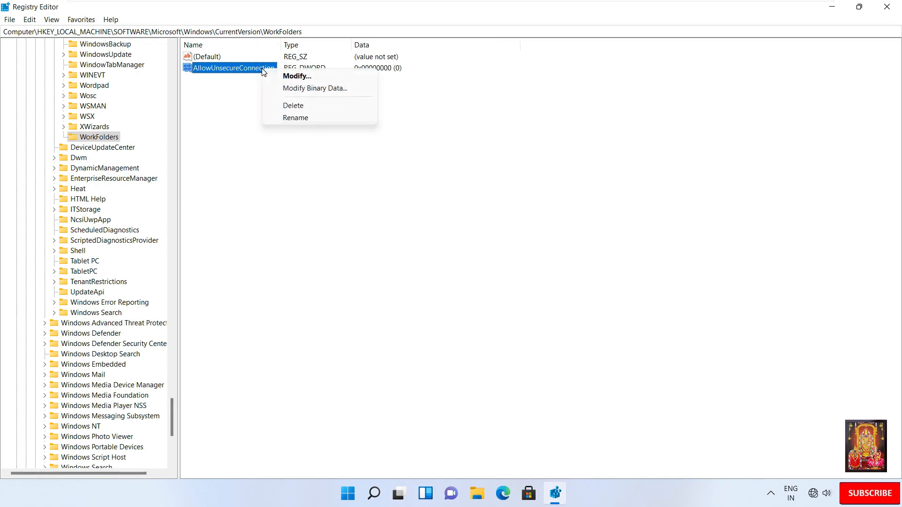
{"action": "left_click", "coordinate": [295, 77]}
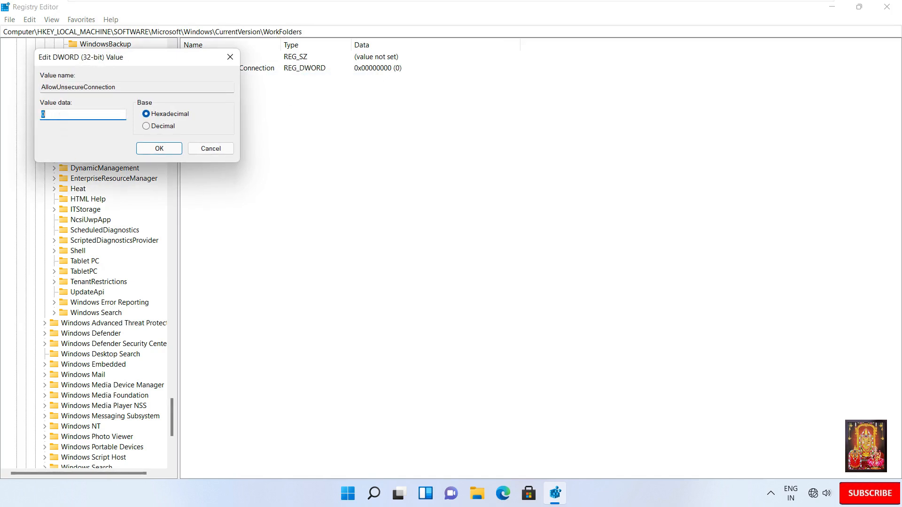
{"action": "left_click", "coordinate": [159, 149]}
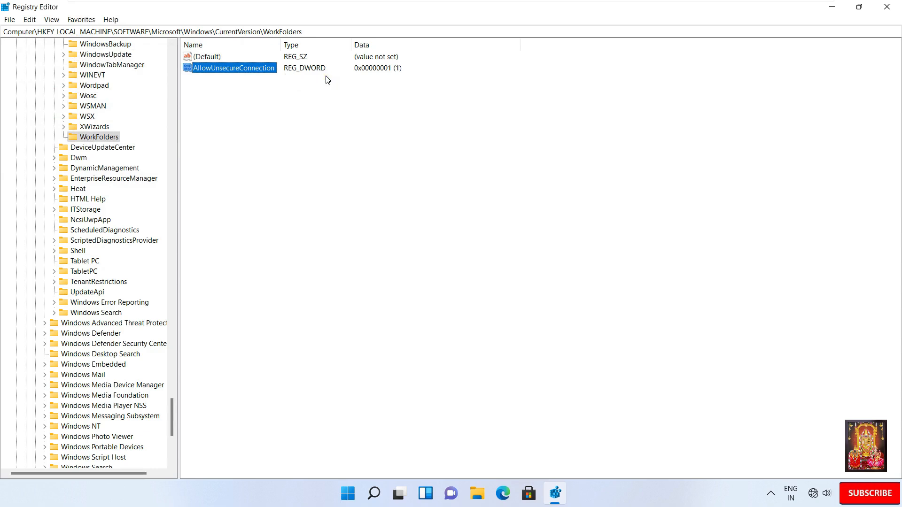
Step: Close Registry Editor and launch Control Panel from a Start search for 'control'
{"action": "left_click", "coordinate": [888, 12]}
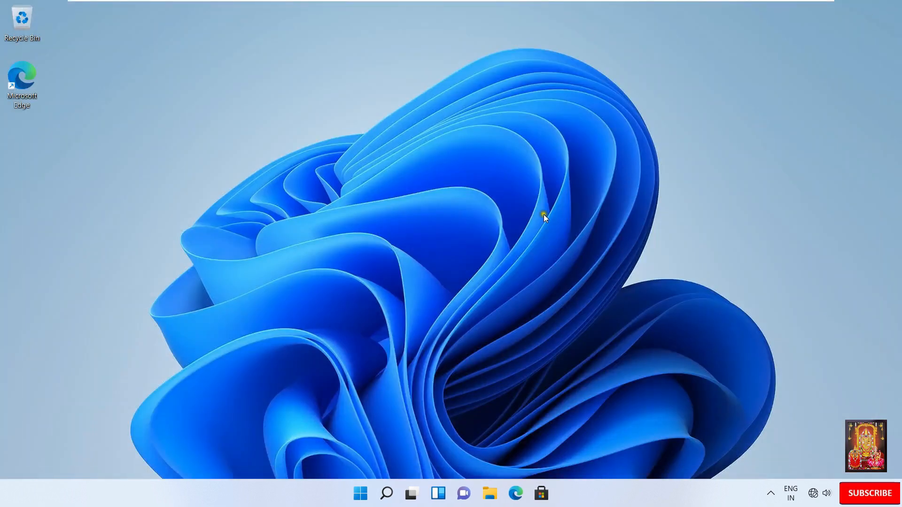
{"action": "left_click", "coordinate": [363, 495]}
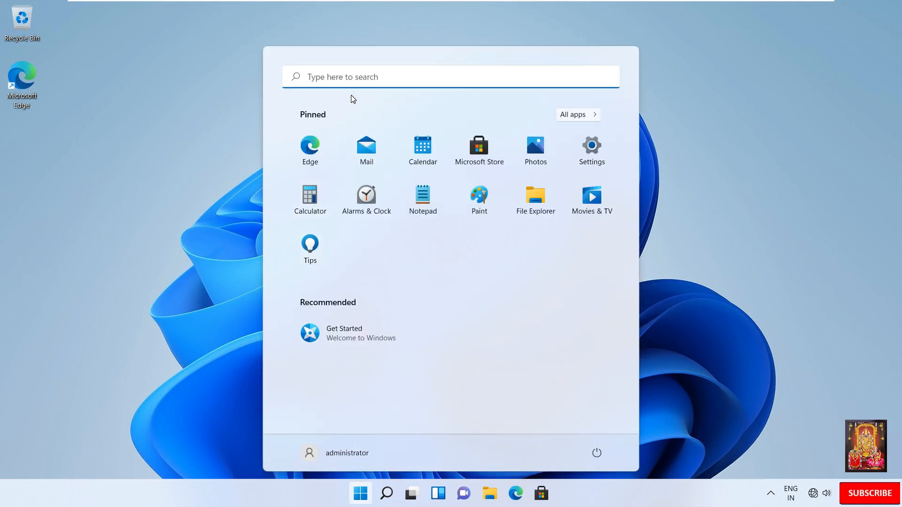
{"action": "type", "text": "control"}
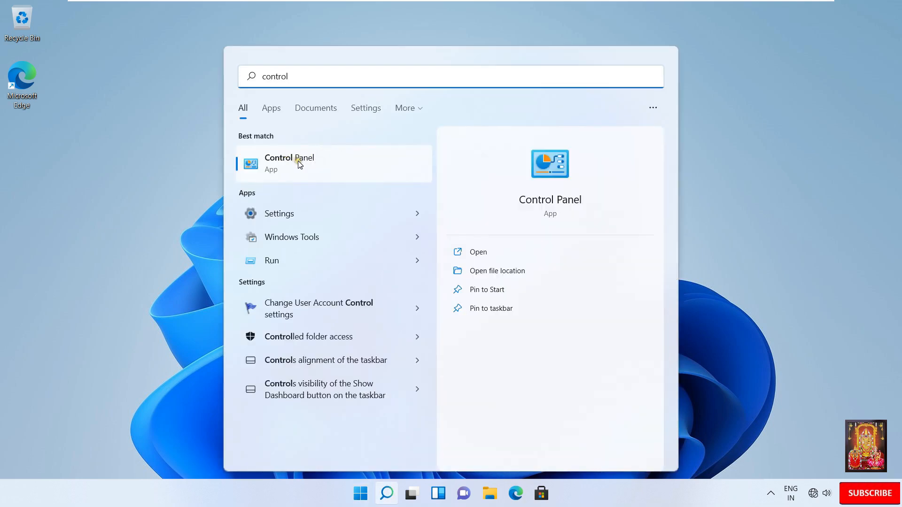
{"action": "left_click", "coordinate": [298, 161]}
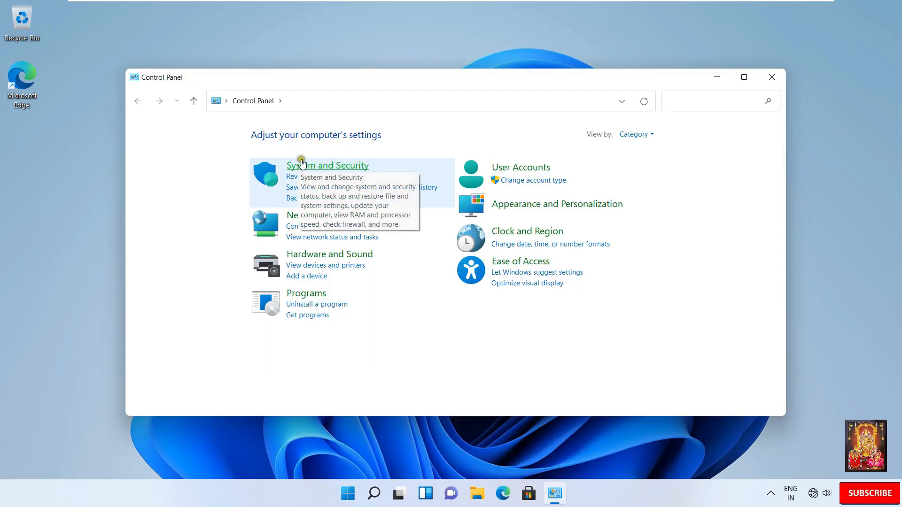
{"action": "left_click", "coordinate": [680, 107]}
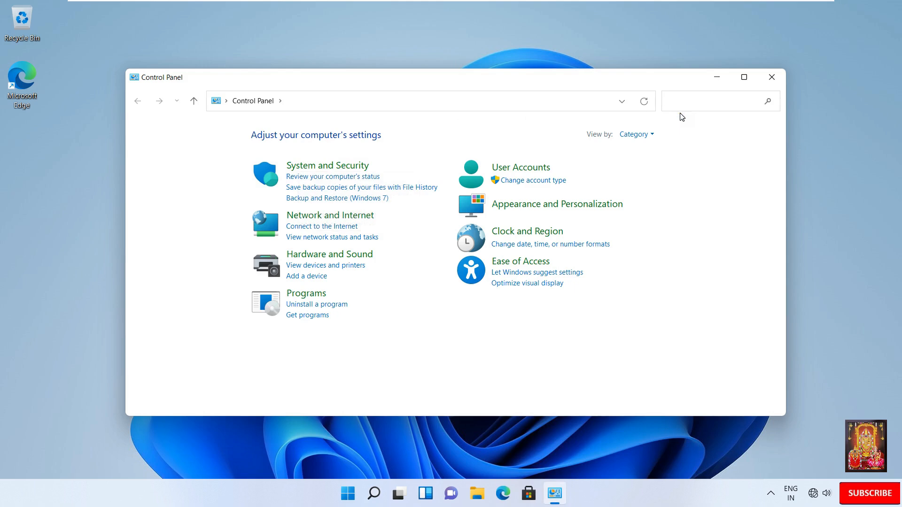
Step: Search Control Panel for 'work' and start Work Folders setup using a URL instead of e-mail
{"action": "type", "text": "work"}
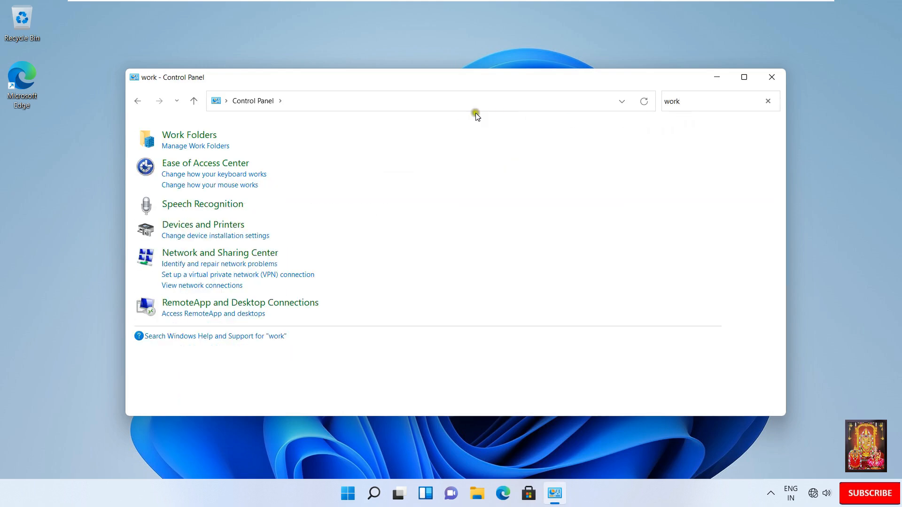
{"action": "left_click", "coordinate": [187, 138]}
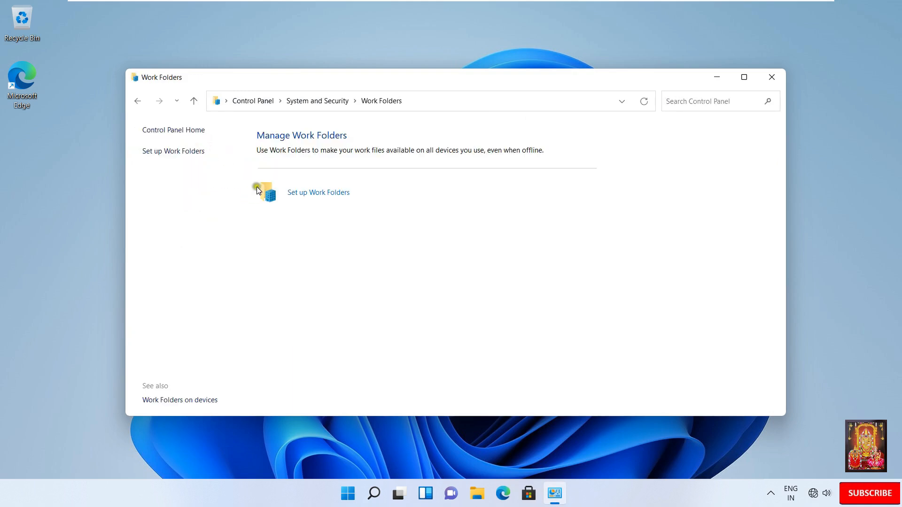
{"action": "left_click", "coordinate": [338, 196]}
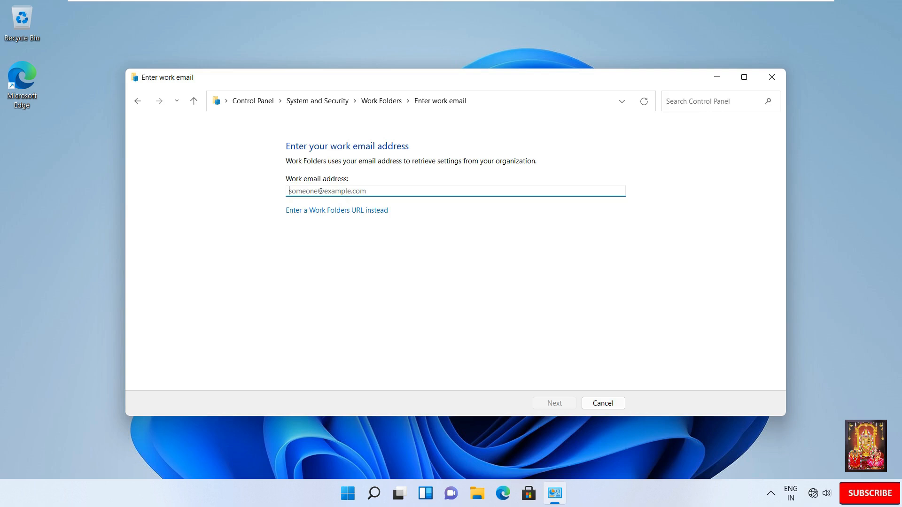
{"action": "left_click", "coordinate": [357, 211]}
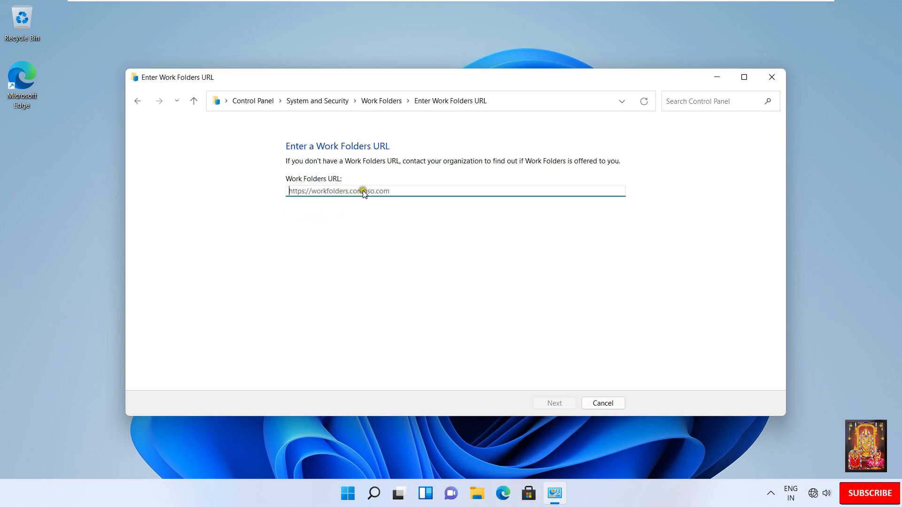
{"action": "mouse_move", "coordinate": [596, 2]}
{"action": "left_click", "coordinate": [559, 9]}
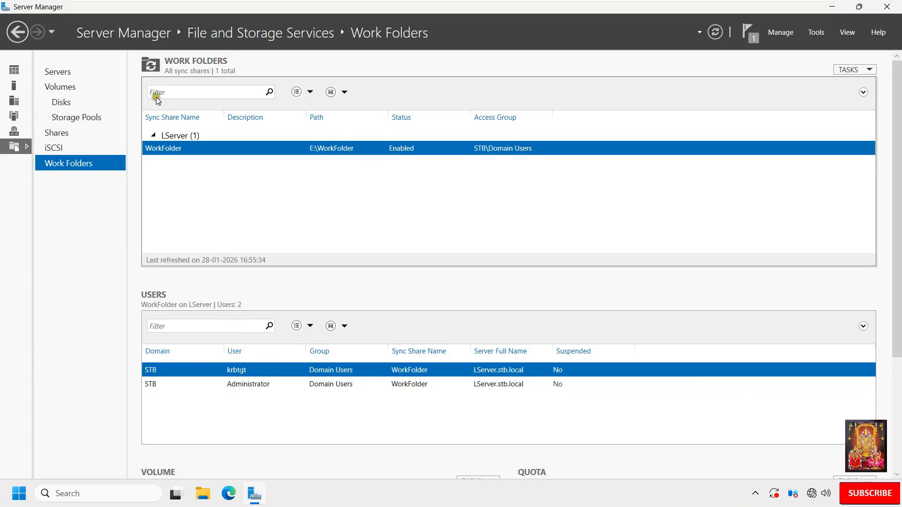
Step: Go back to the Dashboard and open Local Server to check the computer name LServer
{"action": "left_click", "coordinate": [17, 32]}
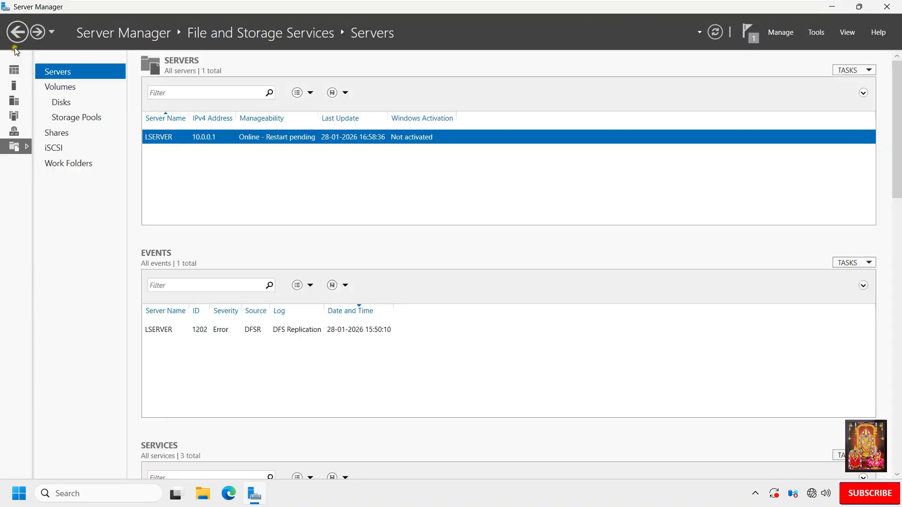
{"action": "left_click", "coordinate": [14, 70]}
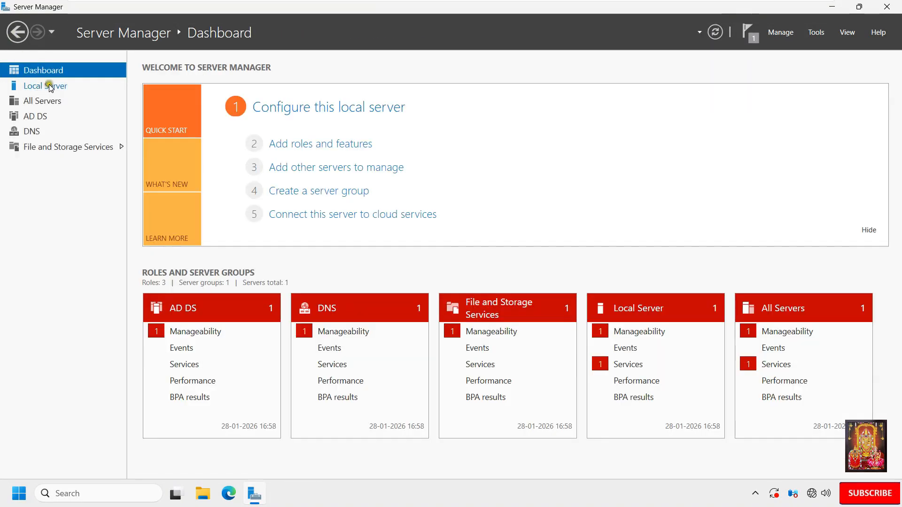
{"action": "left_click", "coordinate": [38, 86]}
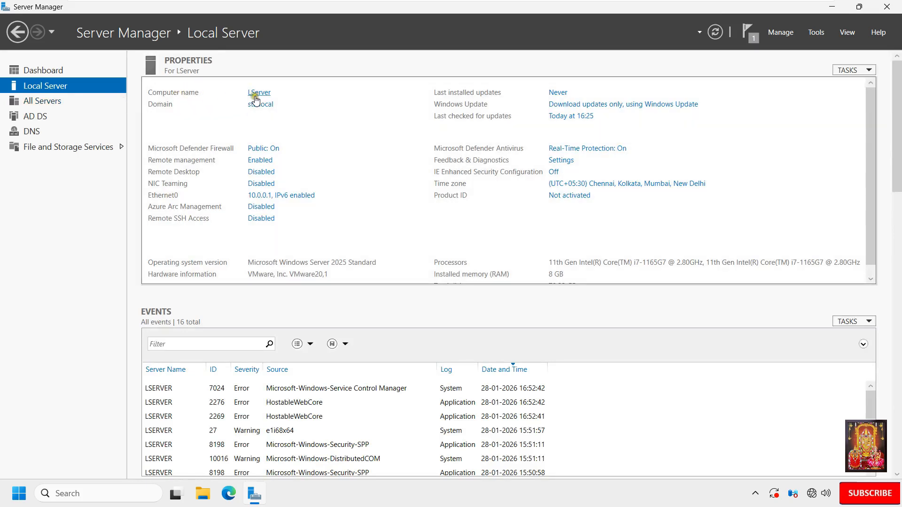
{"action": "mouse_move", "coordinate": [497, 4]}
{"action": "left_click", "coordinate": [610, 14]}
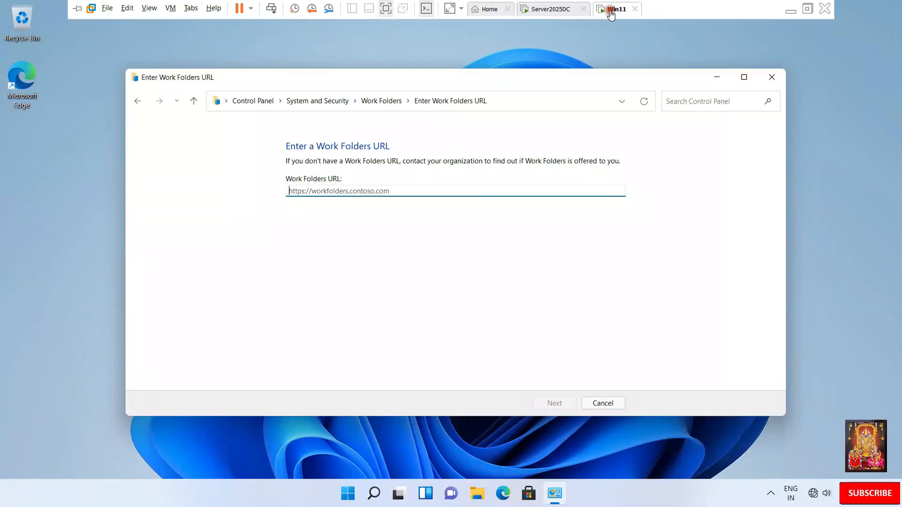
{"action": "left_click", "coordinate": [339, 266]}
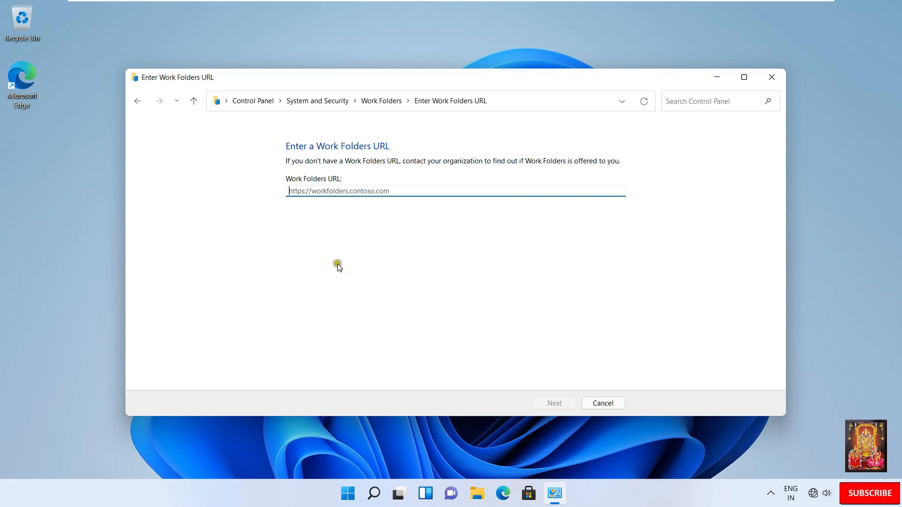
{"action": "type", "text": "http:"}
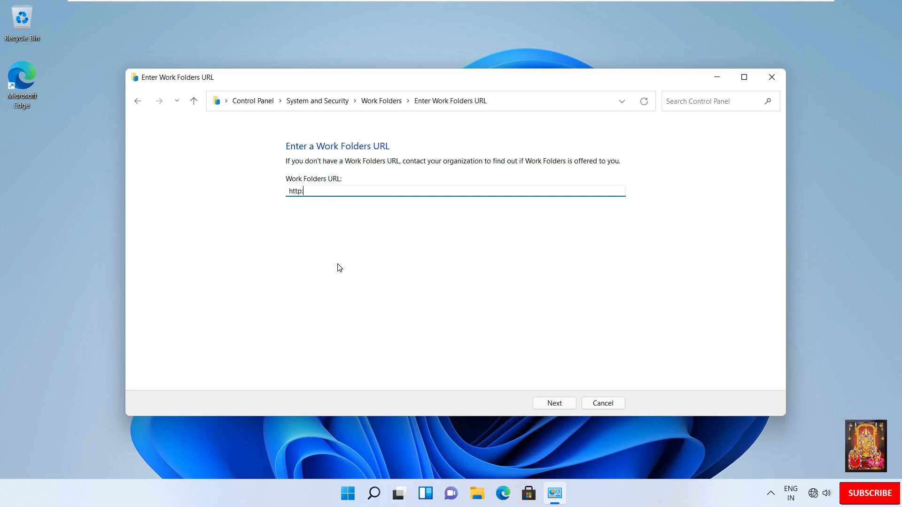
{"action": "type", "text": "//lserver.stb.local"}
{"action": "left_click", "coordinate": [558, 404]}
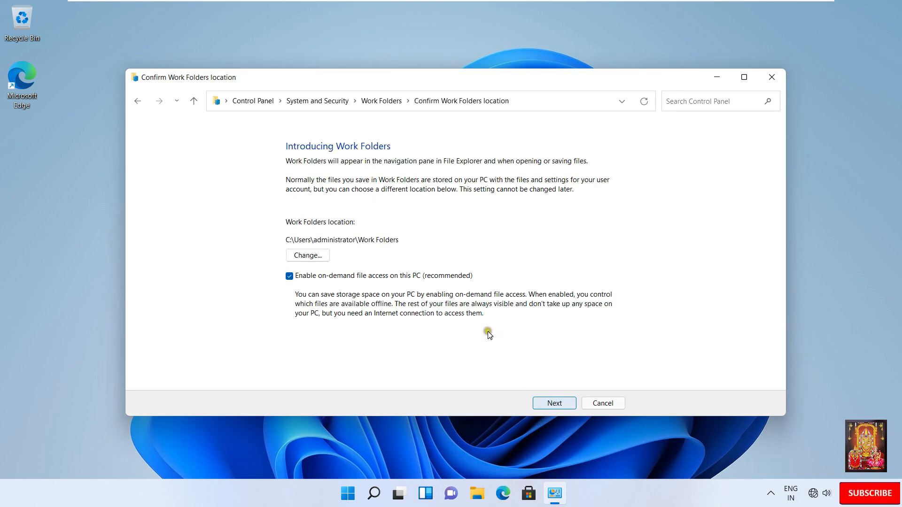
Step: Keep the default Work Folders location, accept the security policies, and start setup
{"action": "left_click", "coordinate": [554, 405]}
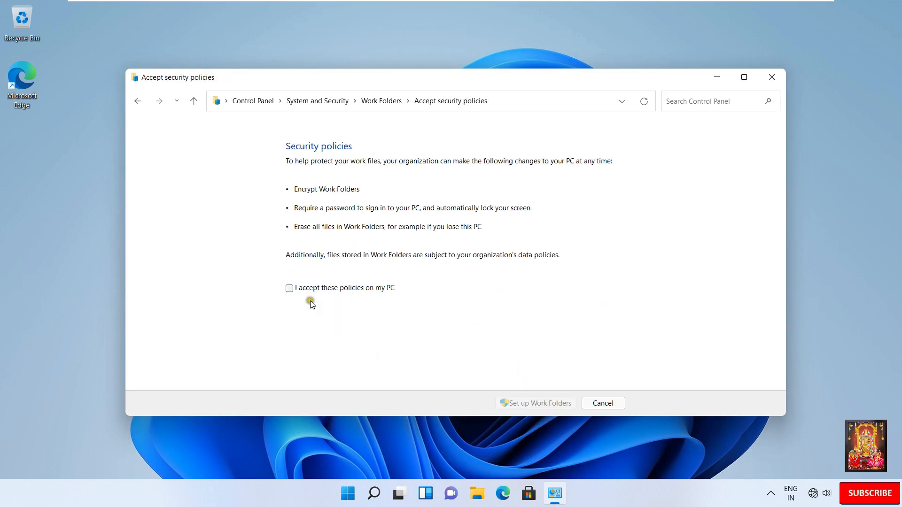
{"action": "left_click", "coordinate": [290, 289]}
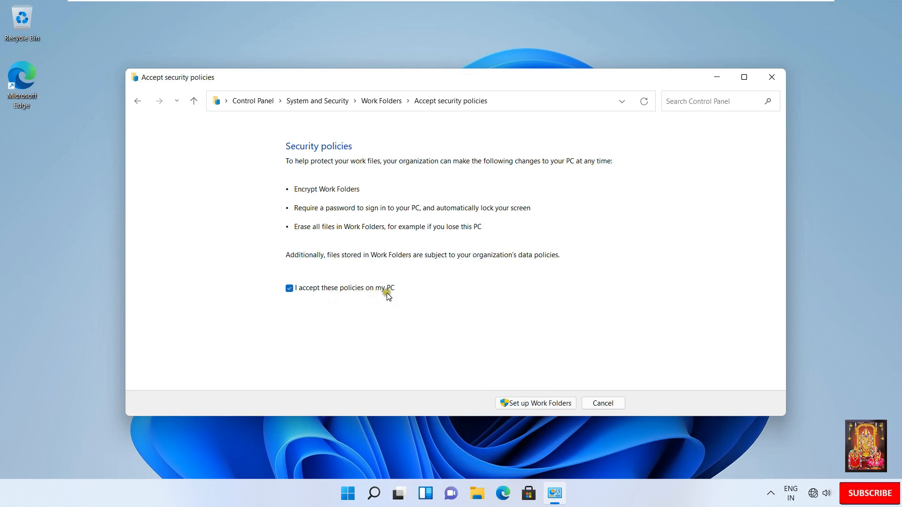
{"action": "left_click", "coordinate": [537, 404]}
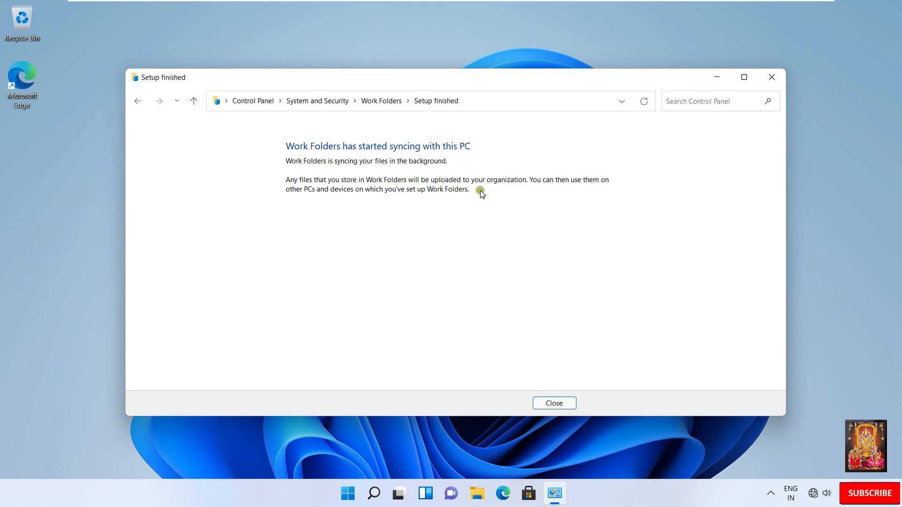
Step: Close the setup wizard and the empty Work Folders window, and maximize the Work Folders status page
{"action": "left_click", "coordinate": [561, 402]}
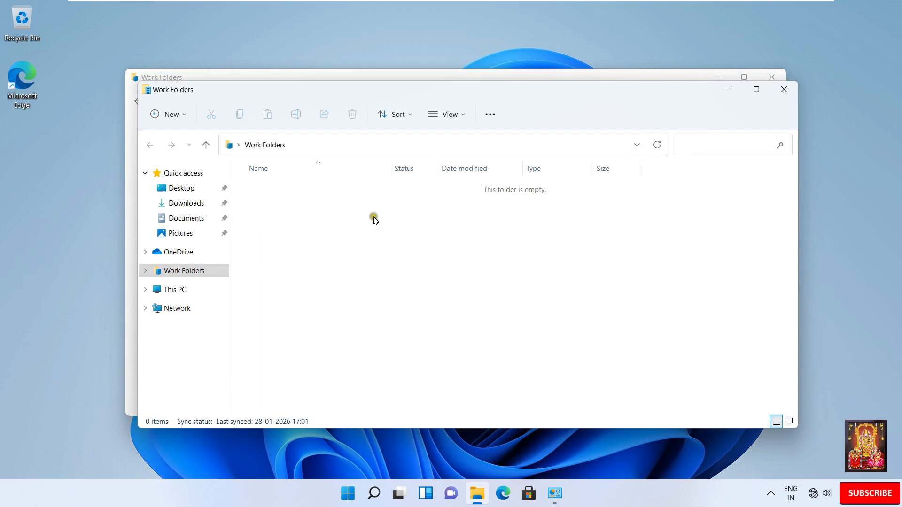
{"action": "left_click", "coordinate": [784, 92]}
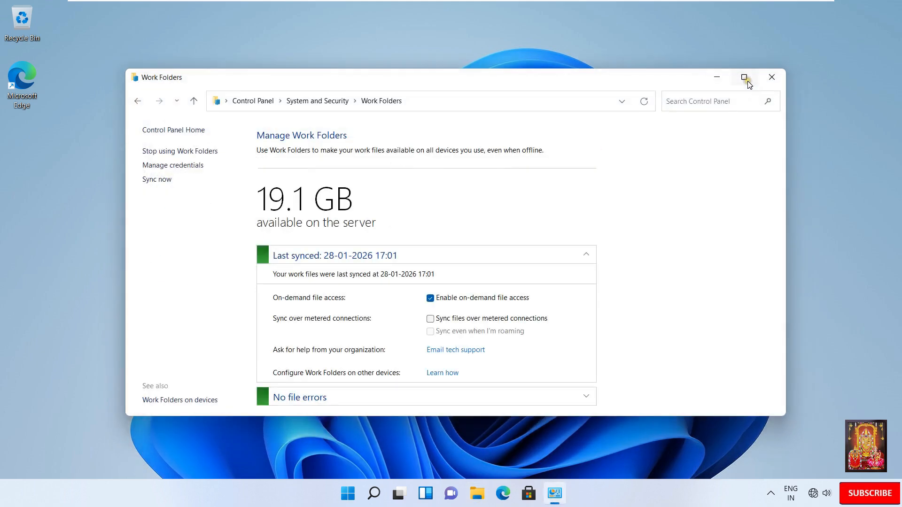
{"action": "left_click", "coordinate": [745, 78]}
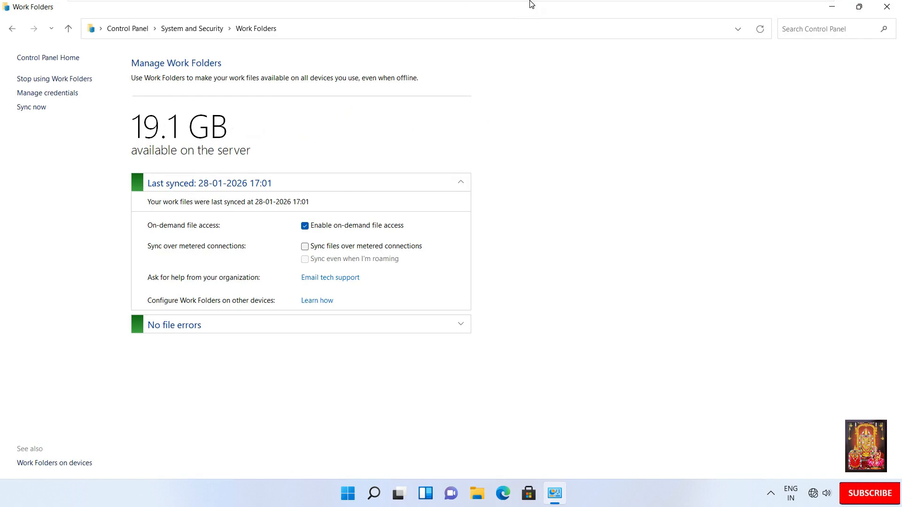
{"action": "mouse_move", "coordinate": [616, 9]}
{"action": "left_click", "coordinate": [559, 11]}
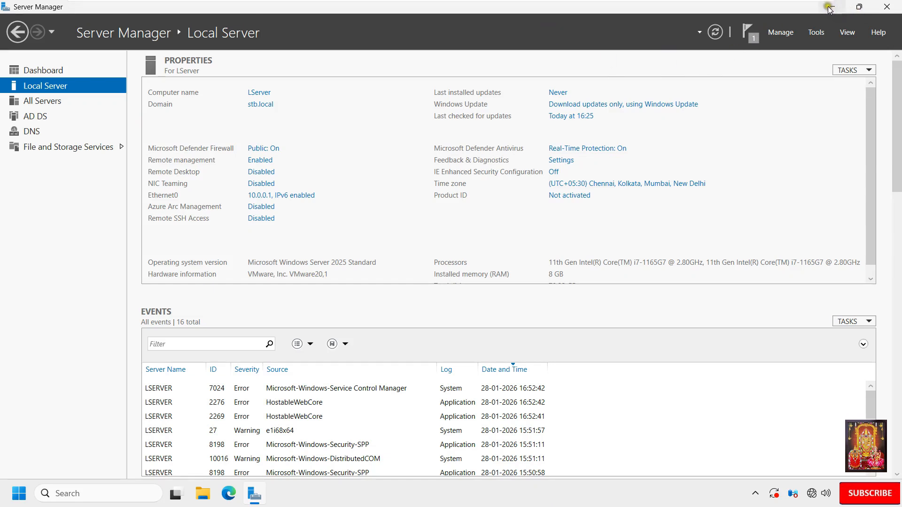
Step: Show the server's drives C:, D: and E: under This PC, then close the client's Work Folders window
{"action": "left_click", "coordinate": [830, 9]}
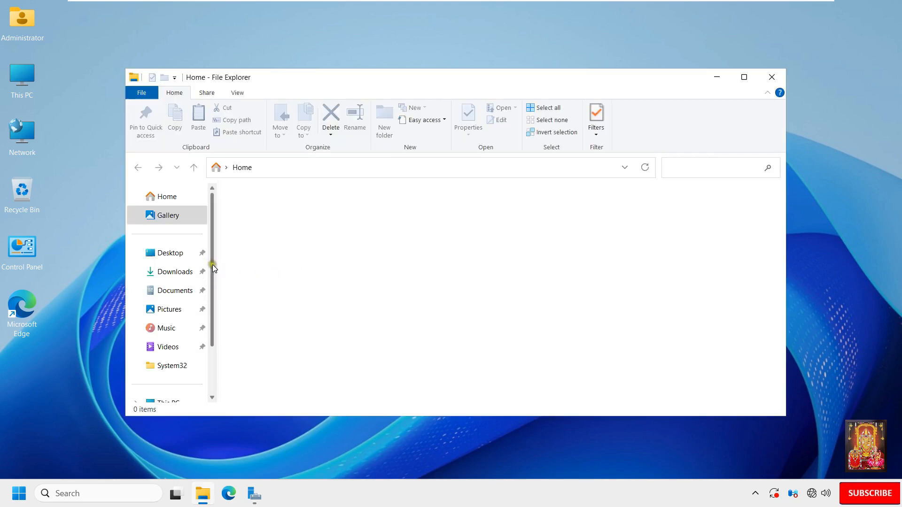
{"action": "left_click_drag", "start_coordinate": [212, 264], "coordinate": [173, 323]}
{"action": "left_click", "coordinate": [168, 324]}
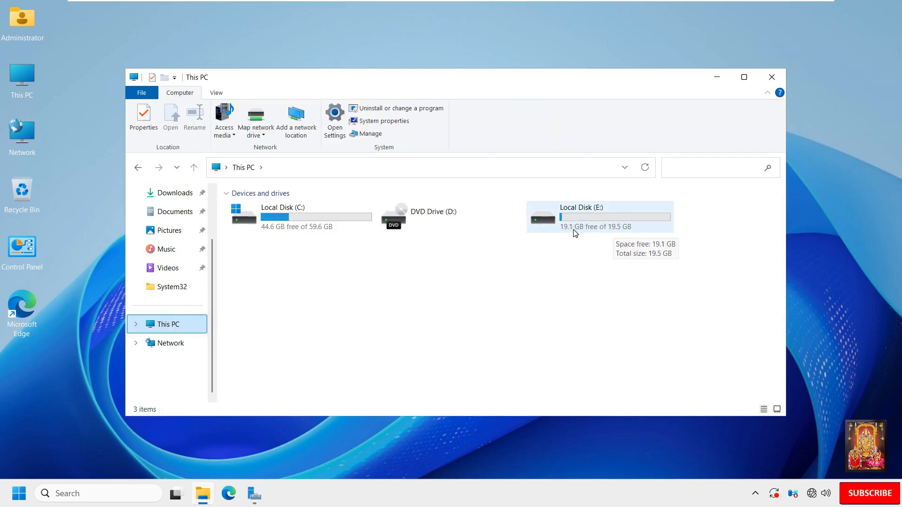
{"action": "left_click", "coordinate": [620, 9]}
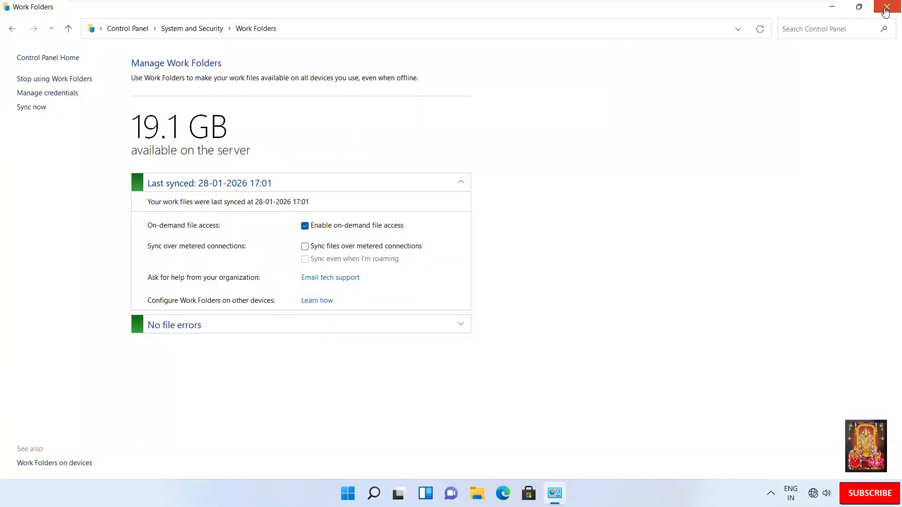
{"action": "left_click", "coordinate": [886, 6]}
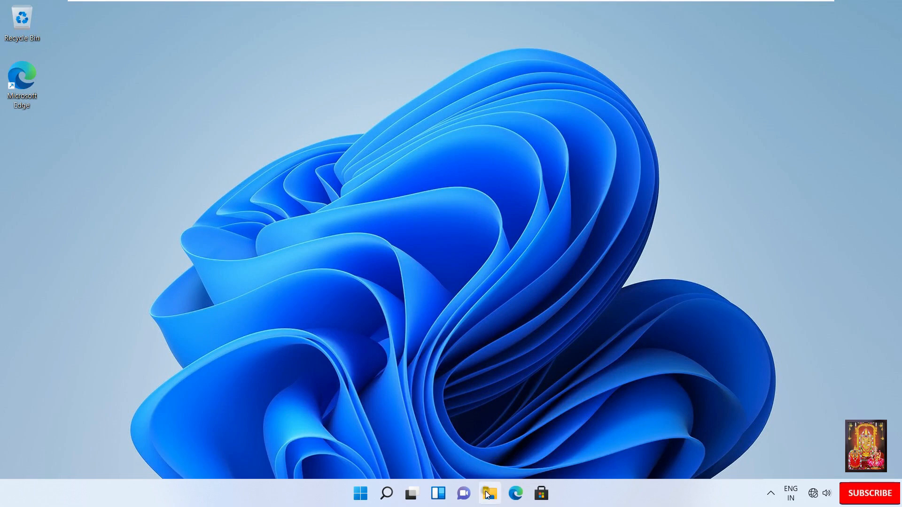
Step: Create a new folder named AdminDocs inside Work Folders
{"action": "key", "text": "super+e"}
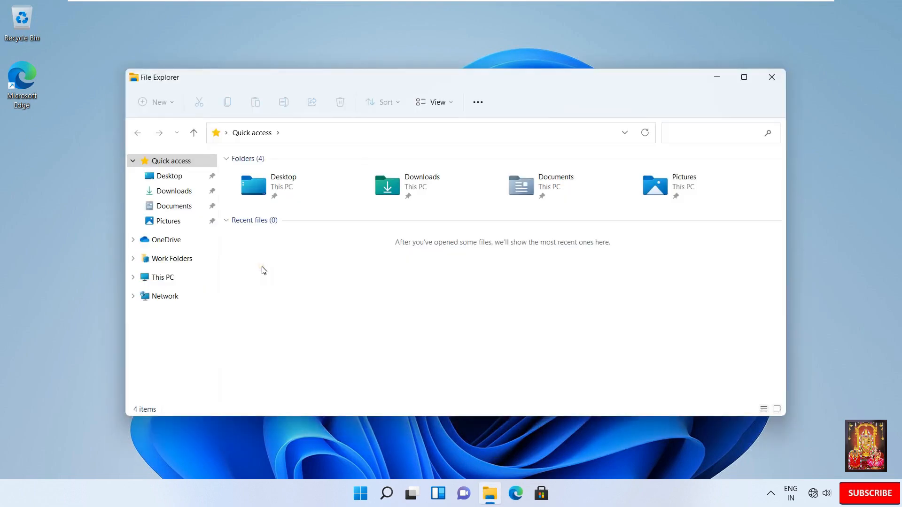
{"action": "left_click", "coordinate": [153, 260]}
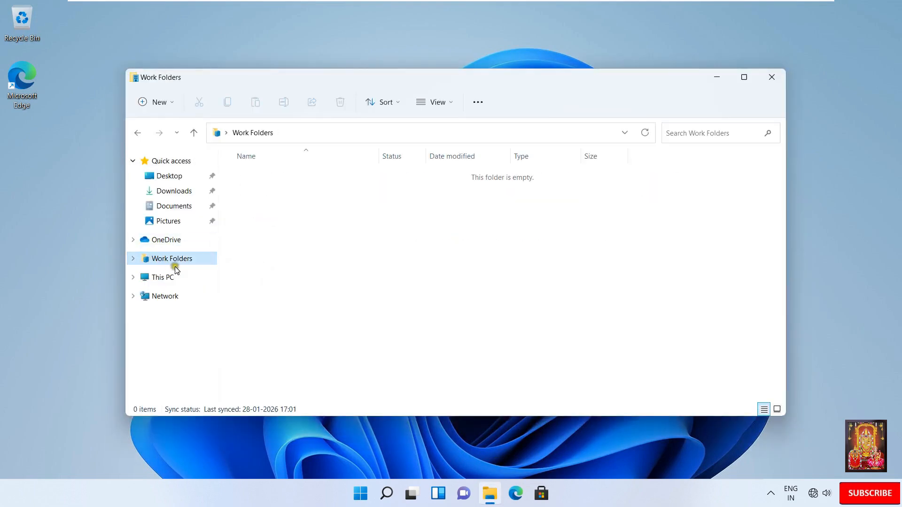
{"action": "right_click", "coordinate": [277, 215]}
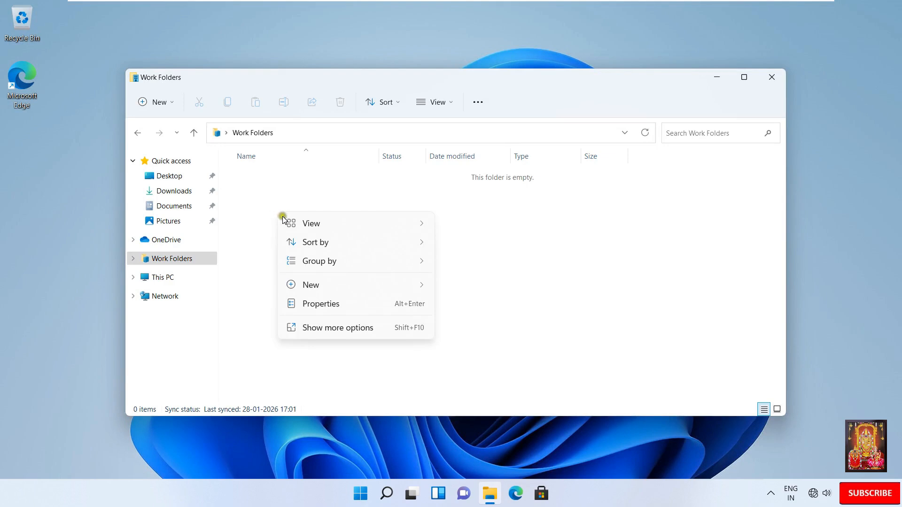
{"action": "mouse_move", "coordinate": [346, 290]}
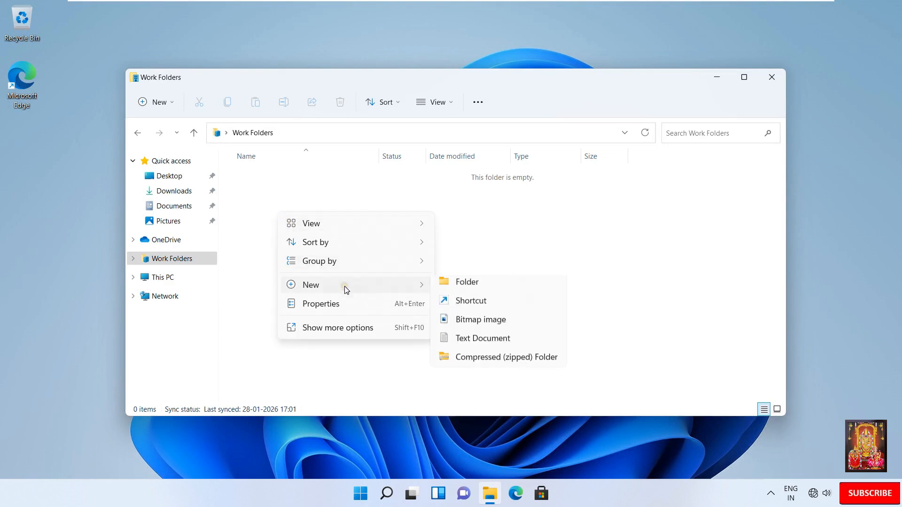
{"action": "left_click", "coordinate": [502, 290]}
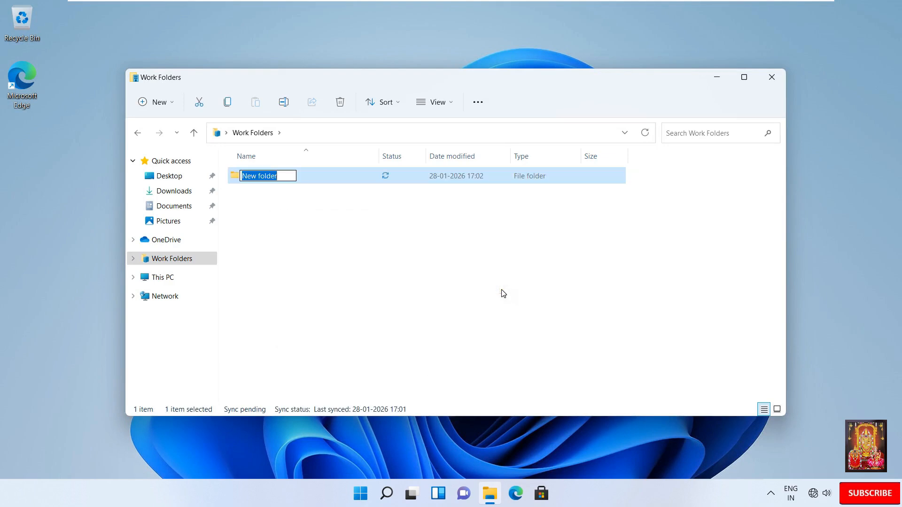
{"action": "type", "text": "Admin"}
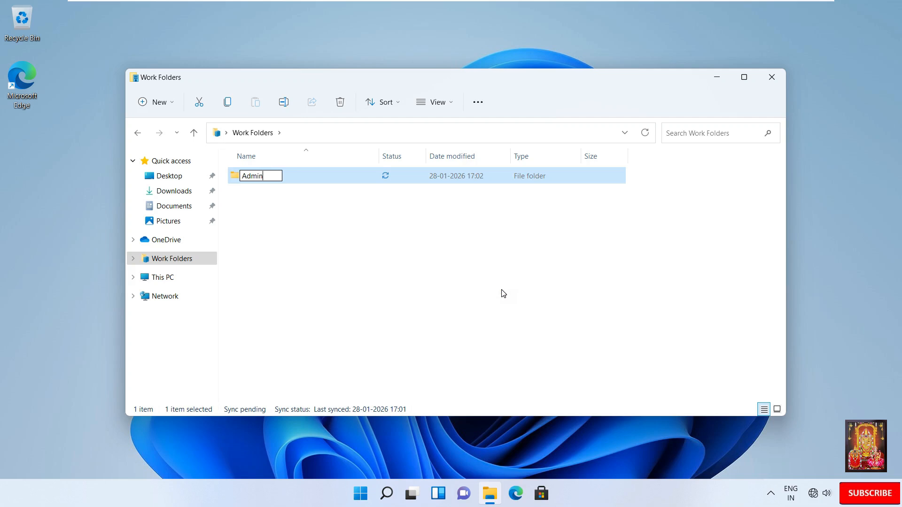
{"action": "type", "text": "Docs"}
{"action": "left_click", "coordinate": [311, 256]}
Step: Inside AdminDocs, create a new text document named Test
{"action": "double_click", "coordinate": [266, 179]}
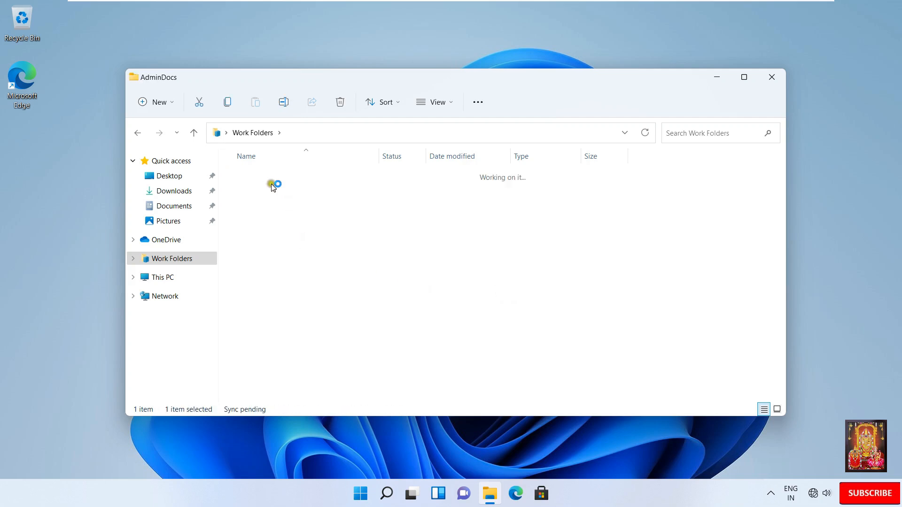
{"action": "right_click", "coordinate": [272, 201]}
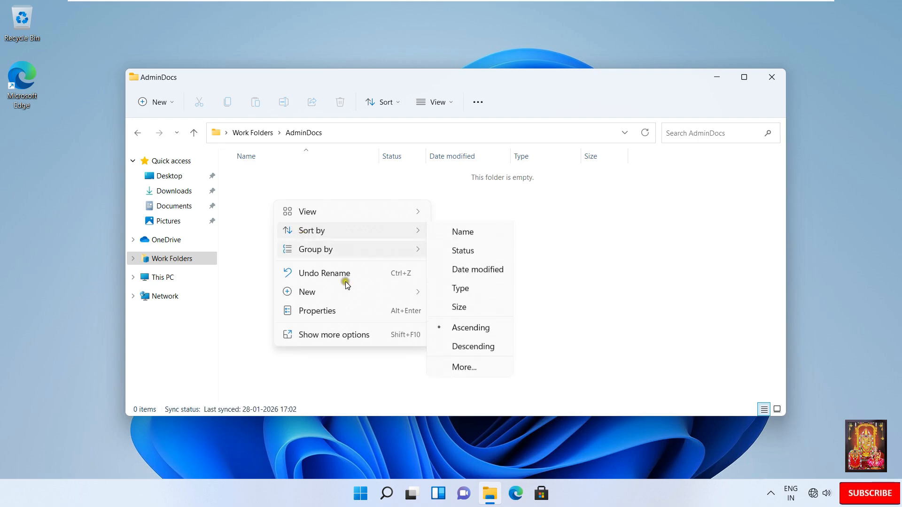
{"action": "mouse_move", "coordinate": [425, 294]}
{"action": "left_click", "coordinate": [478, 352]}
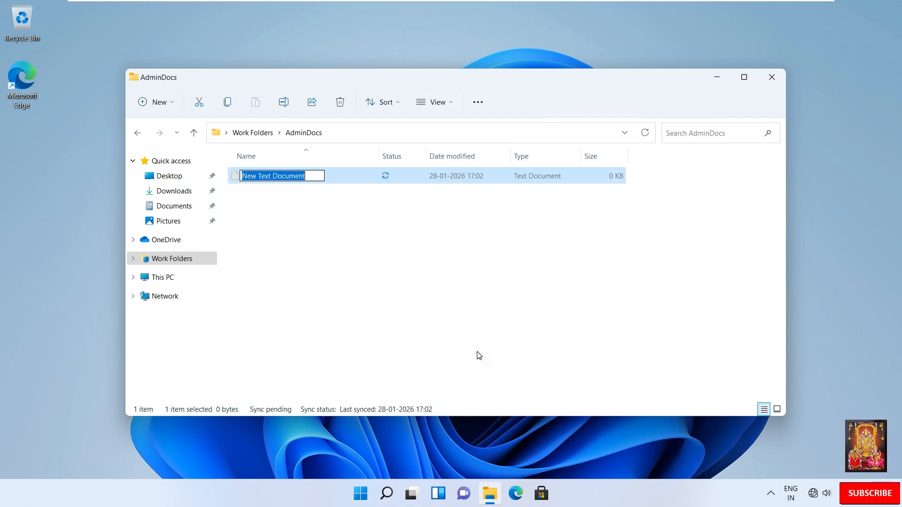
{"action": "type", "text": "Test"}
{"action": "left_click", "coordinate": [367, 257]}
{"action": "left_click", "coordinate": [288, 219]}
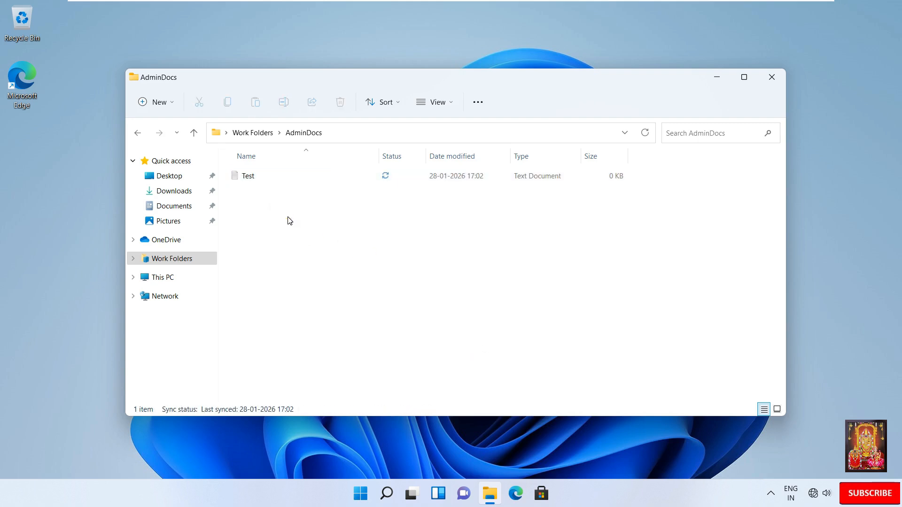
Step: On the server, confirm E:\WorkFolder holds the user's synced AdminDocs folder with the Test document
{"action": "left_click", "coordinate": [772, 78]}
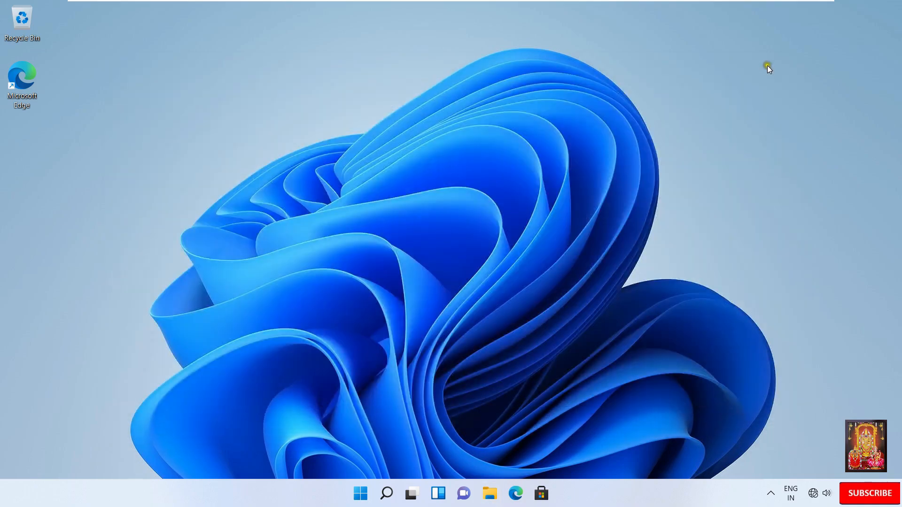
{"action": "mouse_move", "coordinate": [698, 4]}
{"action": "left_click", "coordinate": [560, 10]}
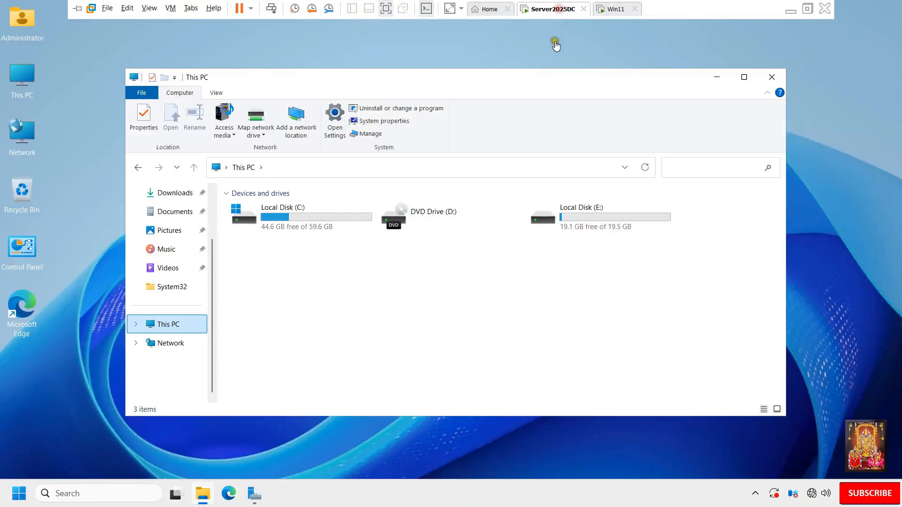
{"action": "double_click", "coordinate": [602, 225]}
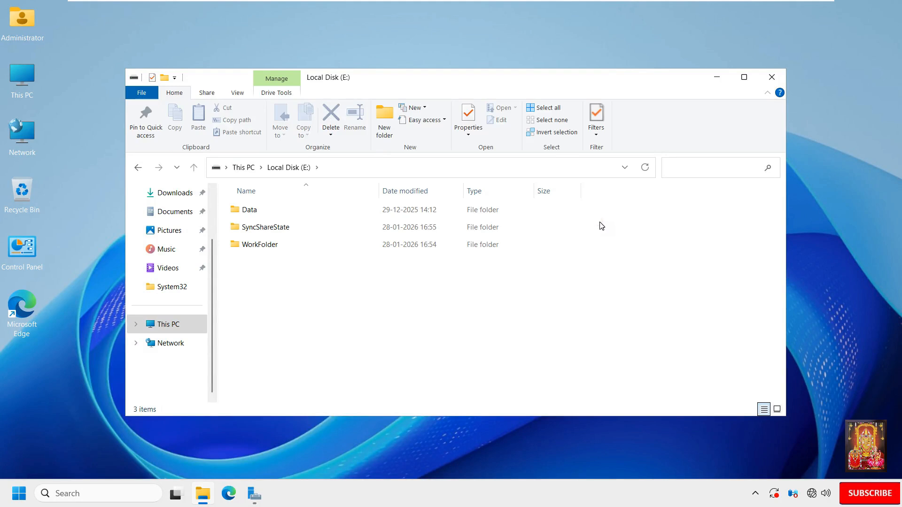
{"action": "left_click", "coordinate": [326, 242]}
{"action": "double_click", "coordinate": [258, 245]}
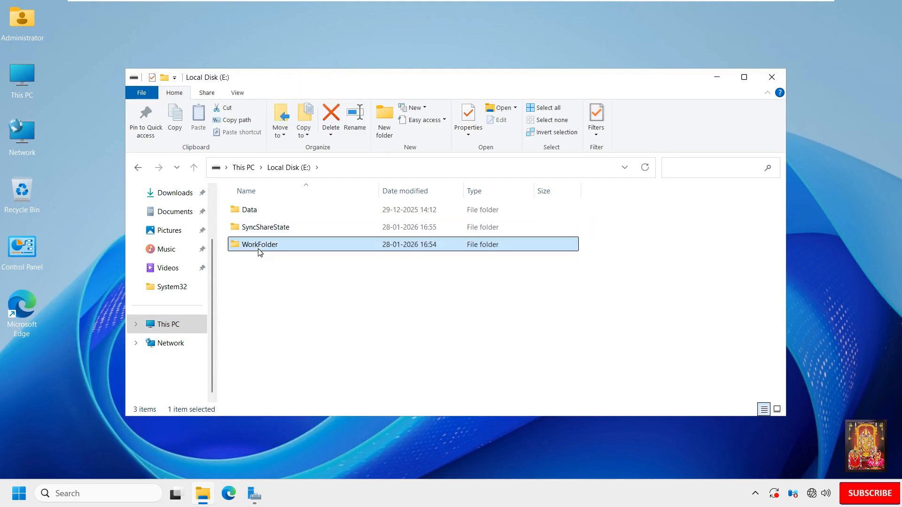
{"action": "left_click", "coordinate": [267, 210]}
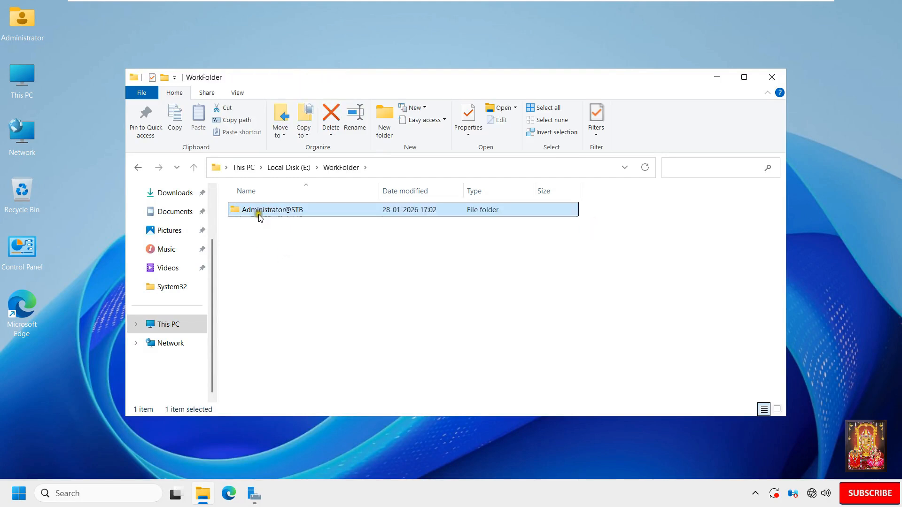
{"action": "double_click", "coordinate": [283, 212]}
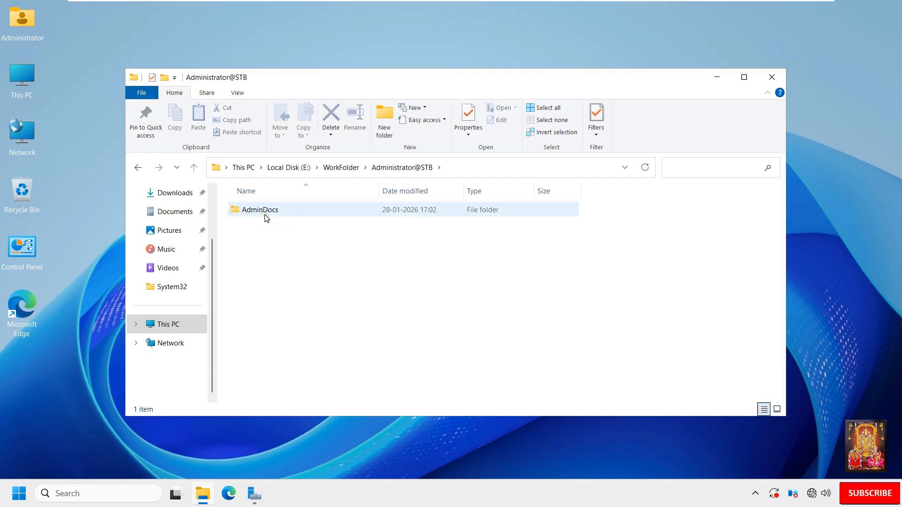
{"action": "double_click", "coordinate": [266, 215]}
{"action": "left_click", "coordinate": [252, 212]}
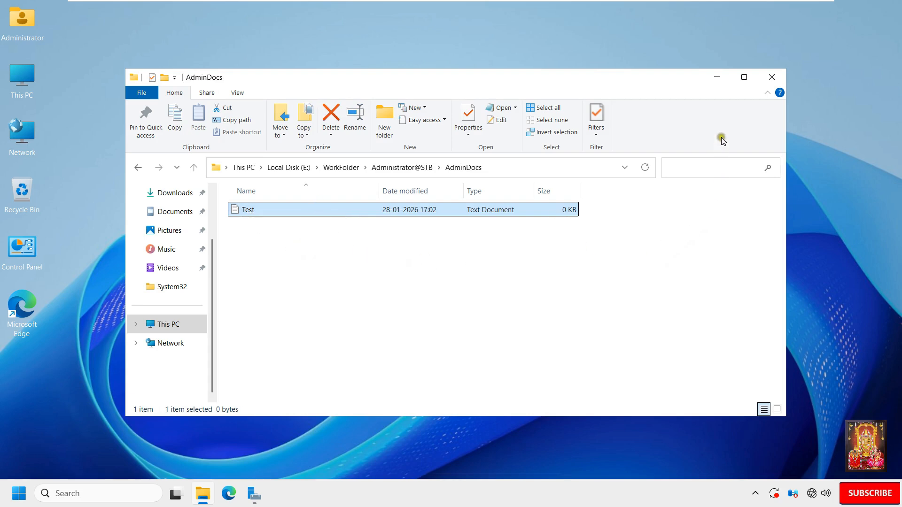
{"action": "left_click", "coordinate": [770, 79]}
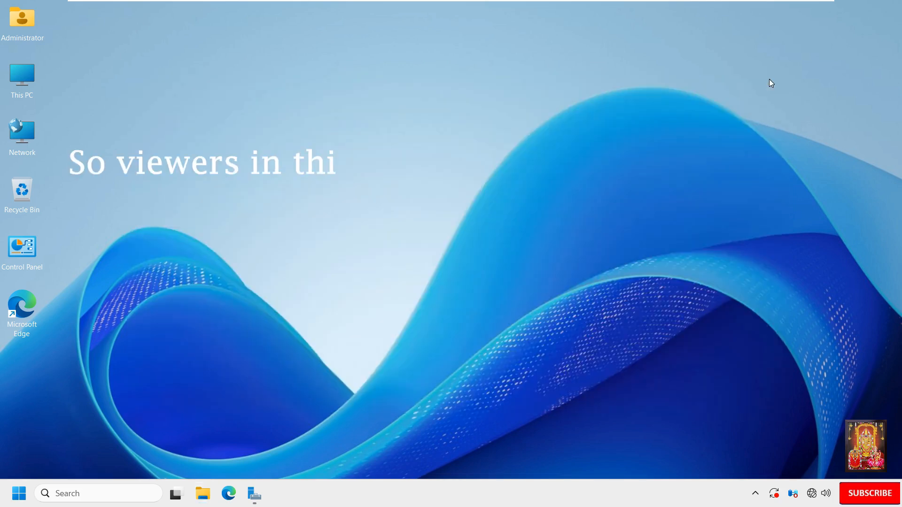